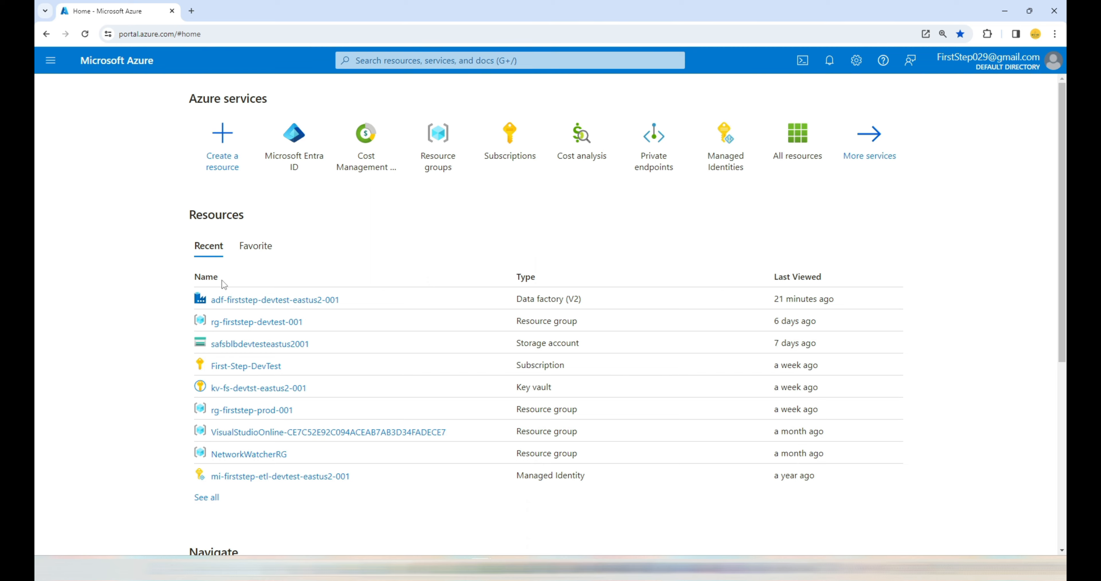
# Open the adf-firststep-devtest-eastus2-001 data factory in Azure Data Factory Studio and switch to its authoring workspace.
pyautogui.click(246, 301)
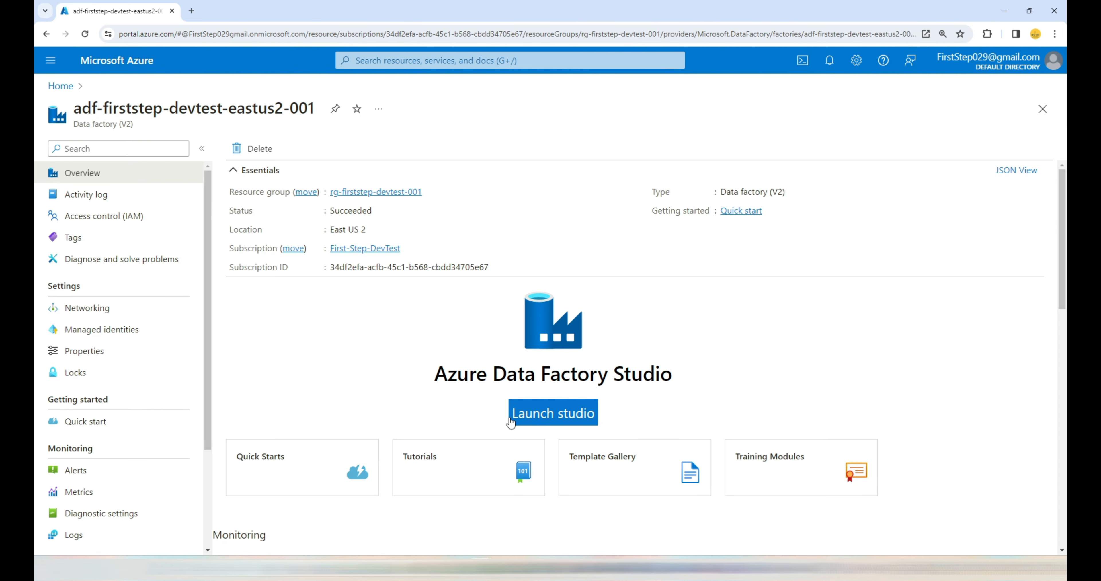
pyautogui.click(516, 420)
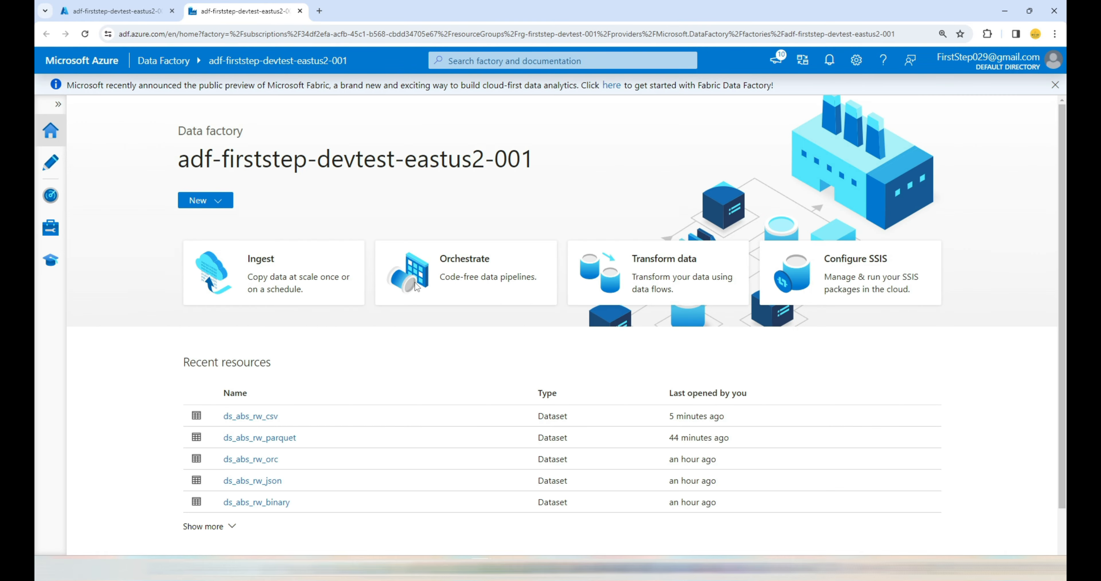
pyautogui.click(59, 164)
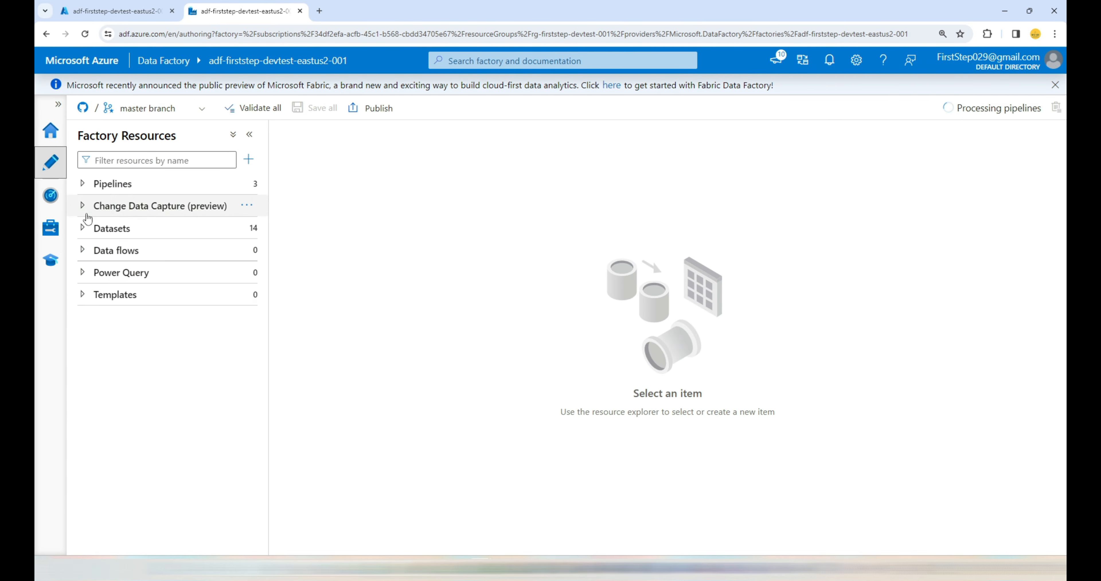
# Open the ds_abs_rw_csv dataset from the demo folder under blobStorage and datasets-demo.
pyautogui.click(82, 229)
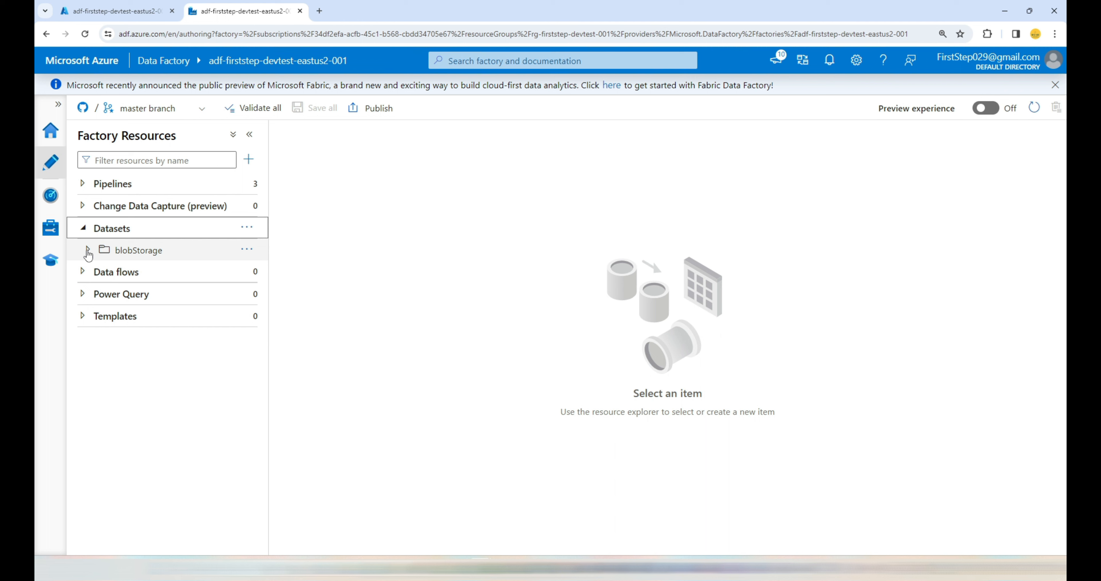
pyautogui.click(88, 251)
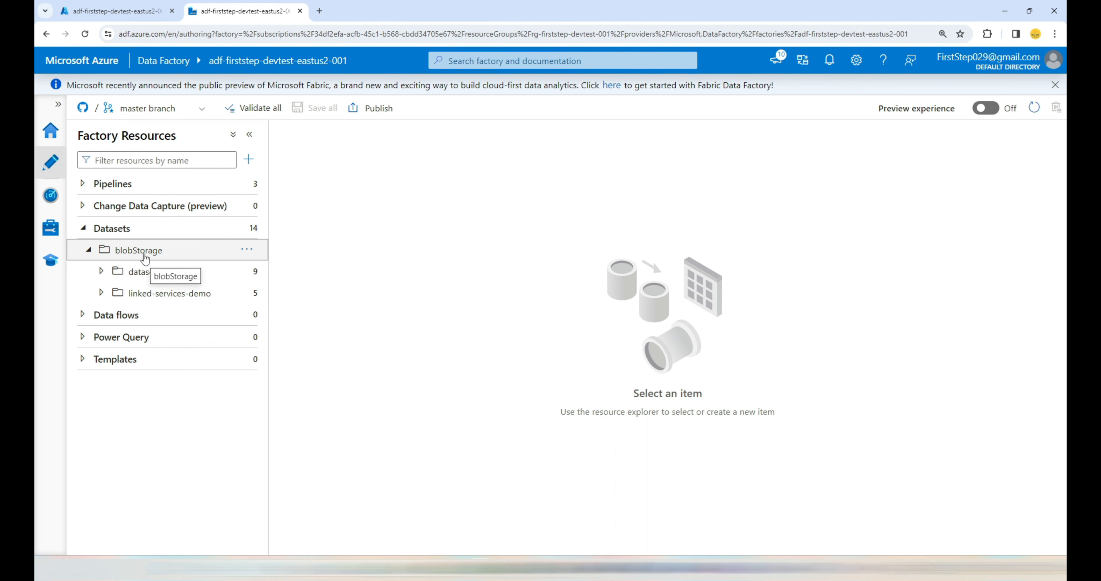
pyautogui.click(102, 272)
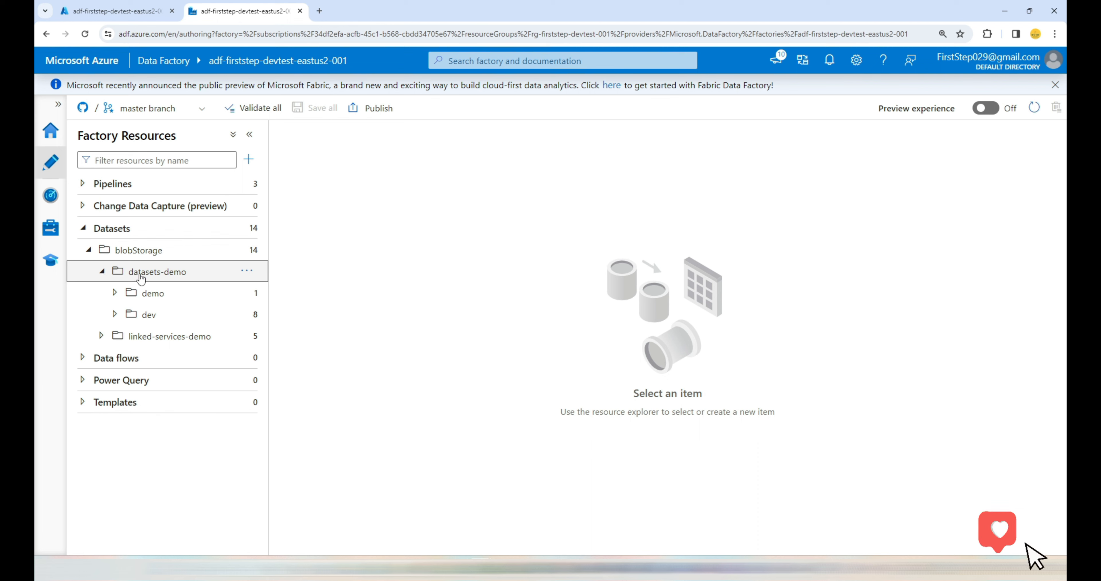
pyautogui.click(115, 292)
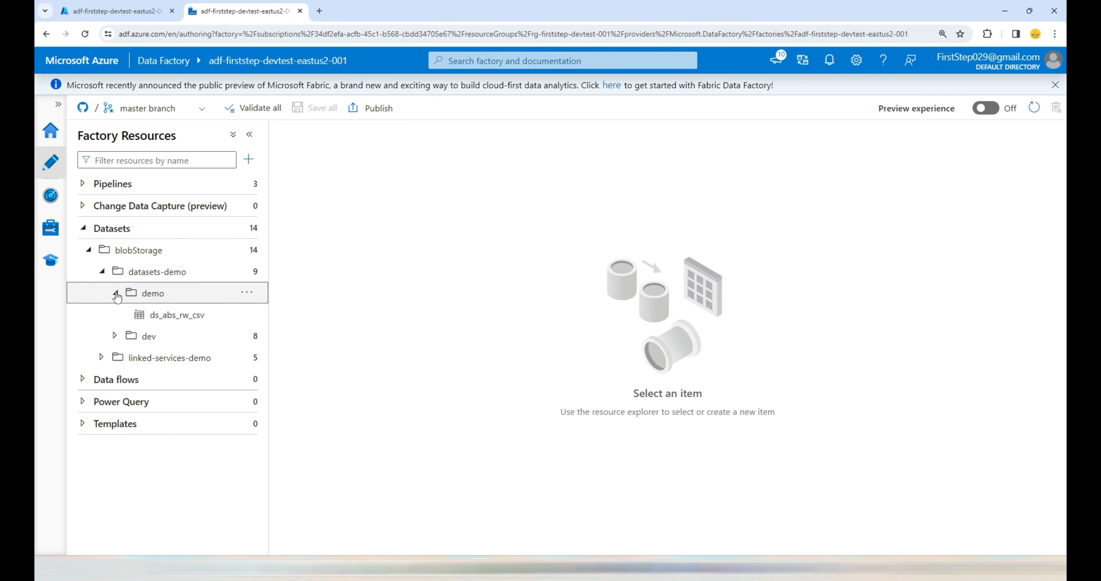
pyautogui.click(168, 317)
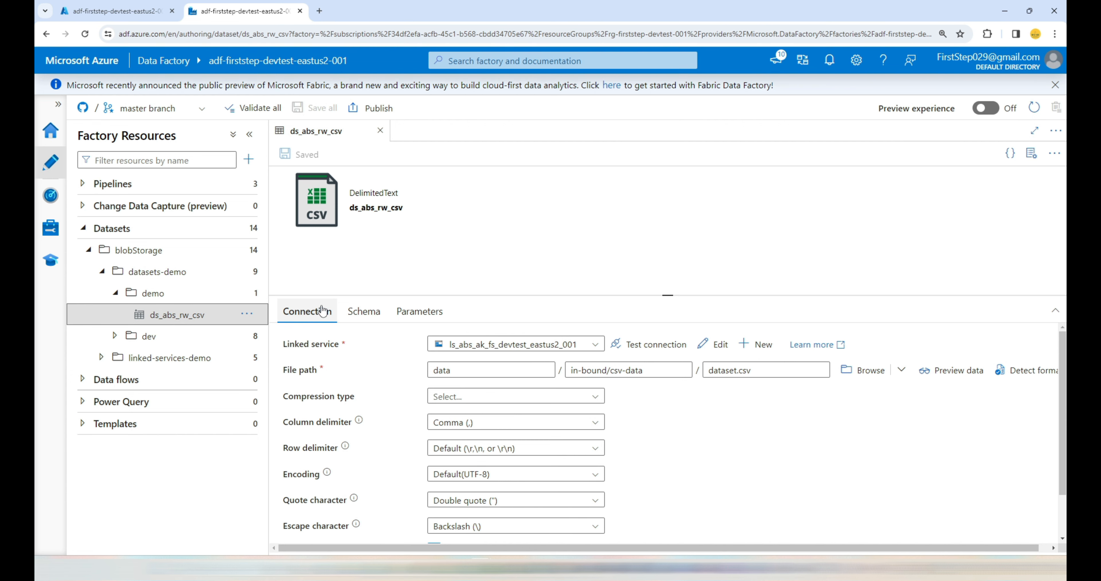
# Add three string parameters to the ds_abs_rw_csv dataset and name the first one container_name.
pyautogui.moveTo(665, 295); pyautogui.dragTo(654, 242)
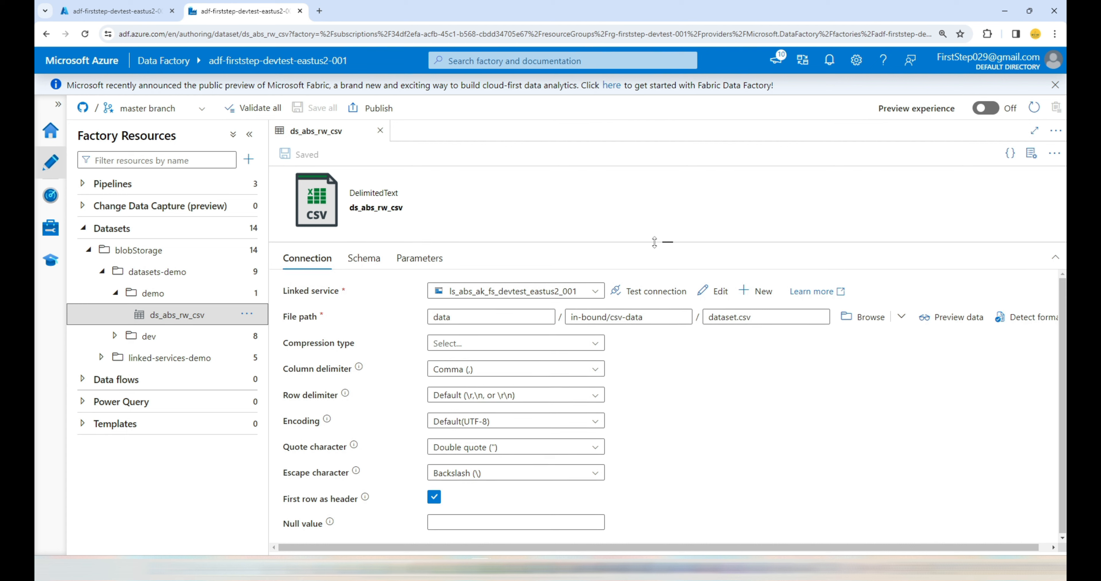
pyautogui.click(419, 254)
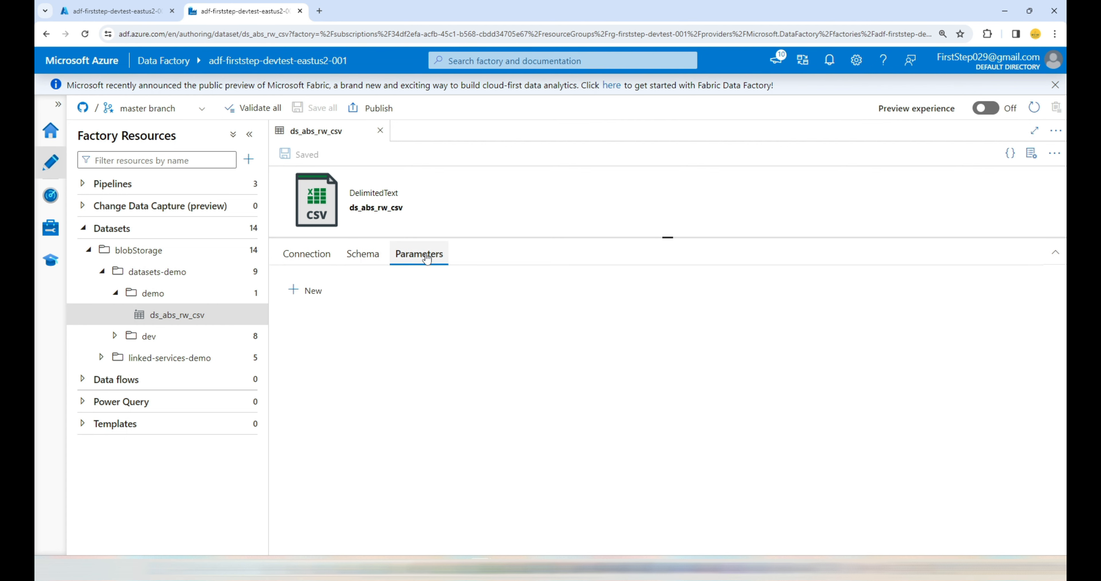
pyautogui.click(320, 295)
pyautogui.click(319, 295)
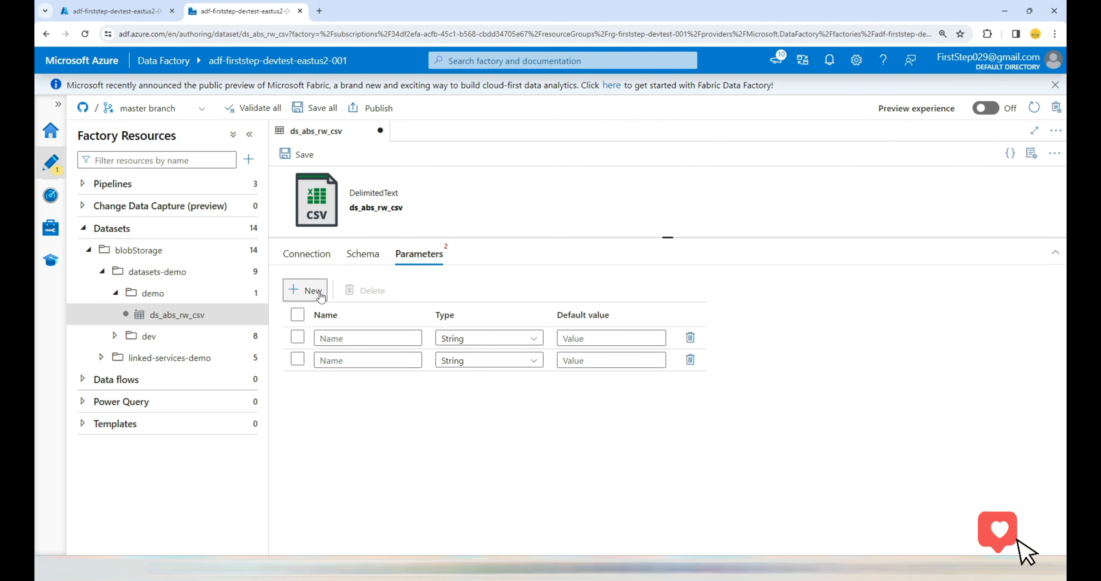
pyautogui.click(320, 294)
pyautogui.click(343, 335)
pyautogui.write('cont')
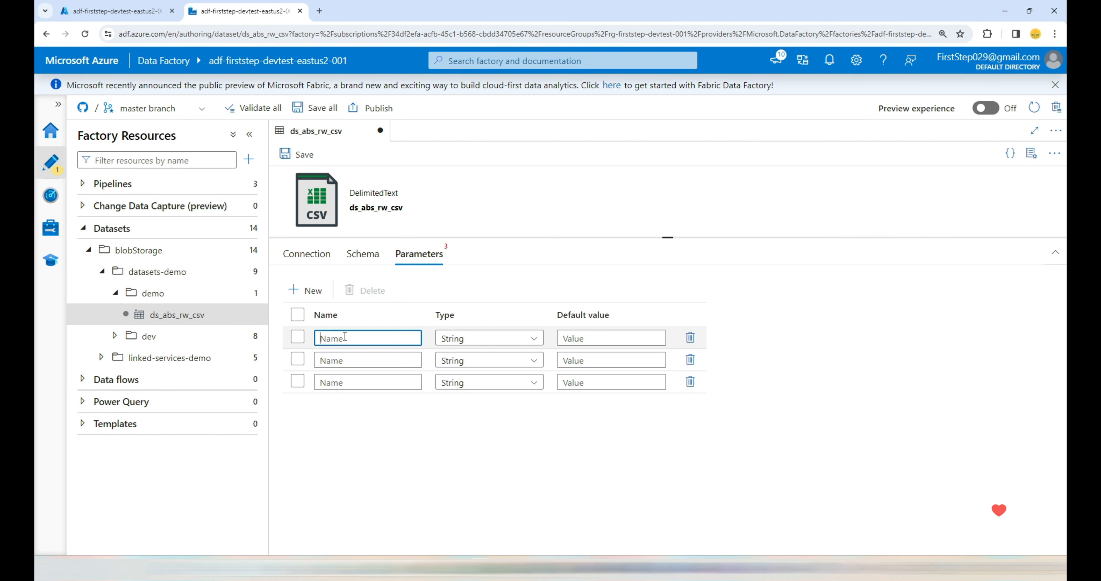
pyautogui.write('ainer_name')
# Name the second dataset parameter file_pathq and the third one file_name.
pyautogui.press('Tab')
pyautogui.press('Tab')
pyautogui.press('Tab')
pyautogui.press('Tab')
pyautogui.press('Tab')
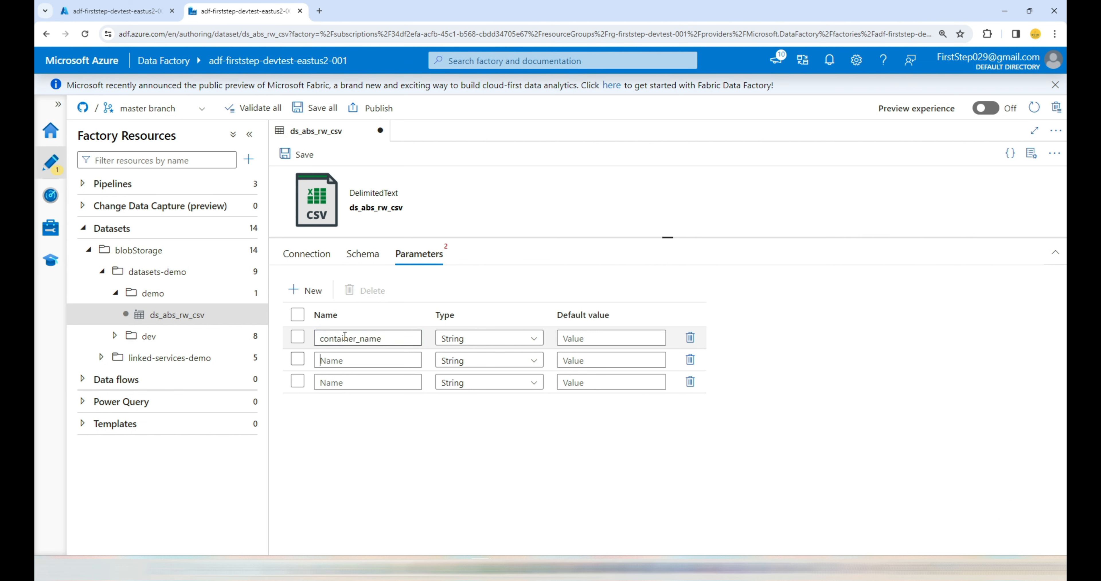
pyautogui.write('file_')
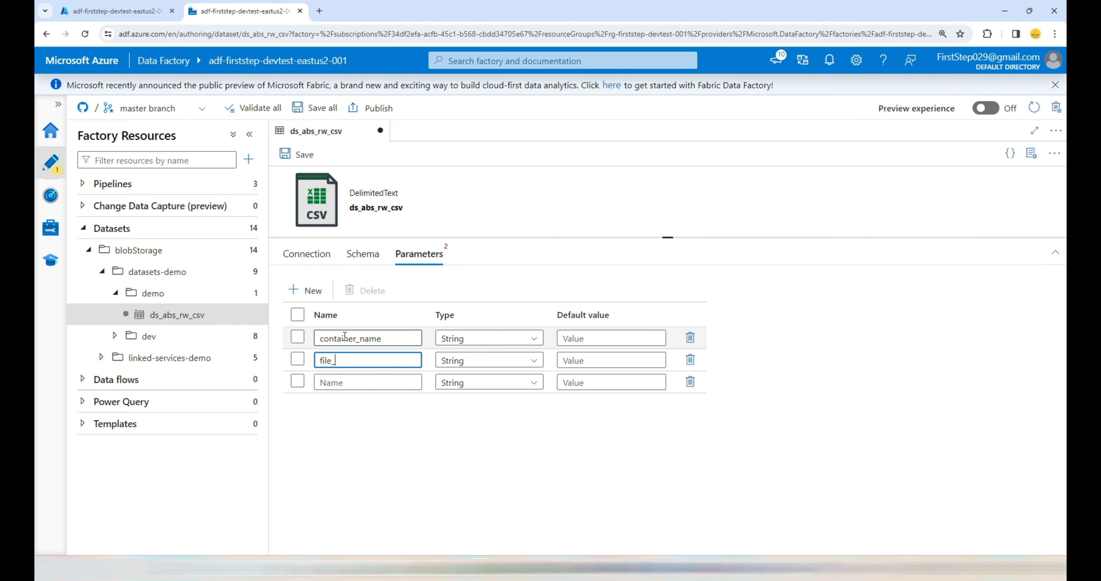
pyautogui.write('pathq')
pyautogui.press('Tab')
pyautogui.press('Tab')
pyautogui.press('Tab')
pyautogui.press('Tab')
pyautogui.press('Tab')
pyautogui.write('file_name')
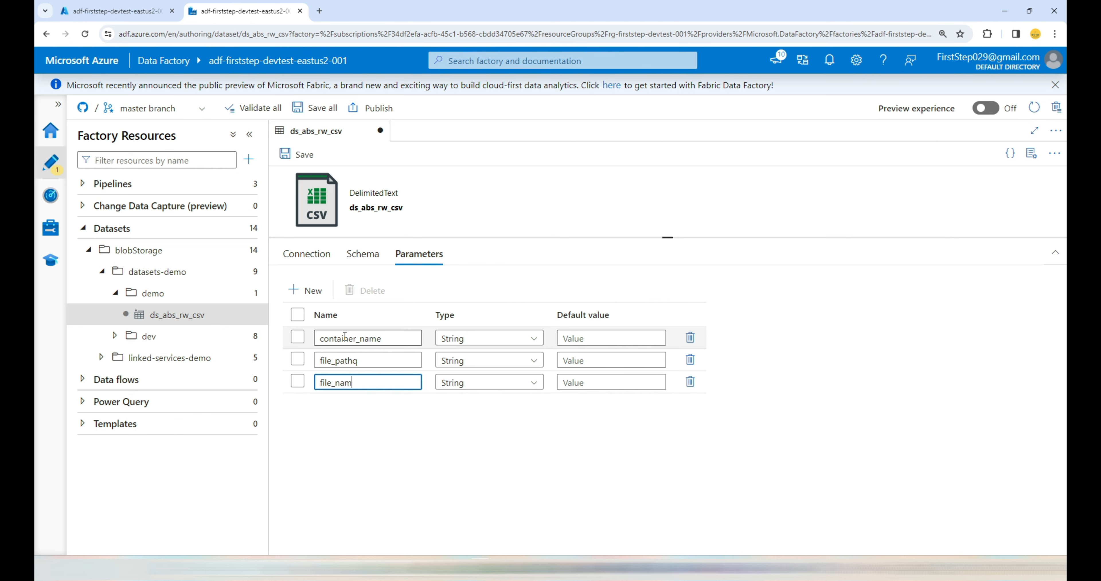
pyautogui.click(306, 255)
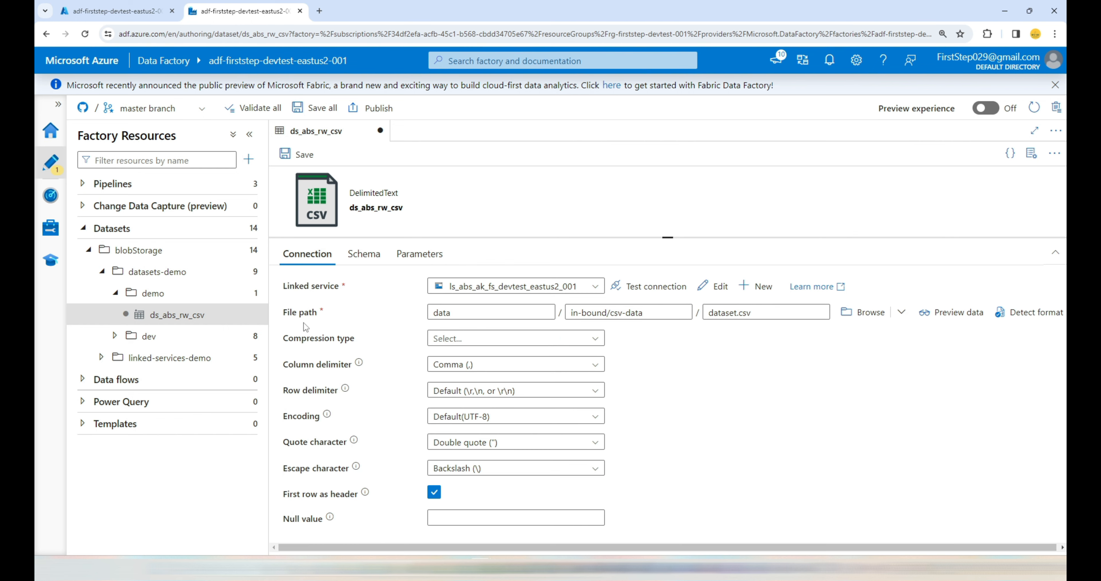
pyautogui.click(470, 316)
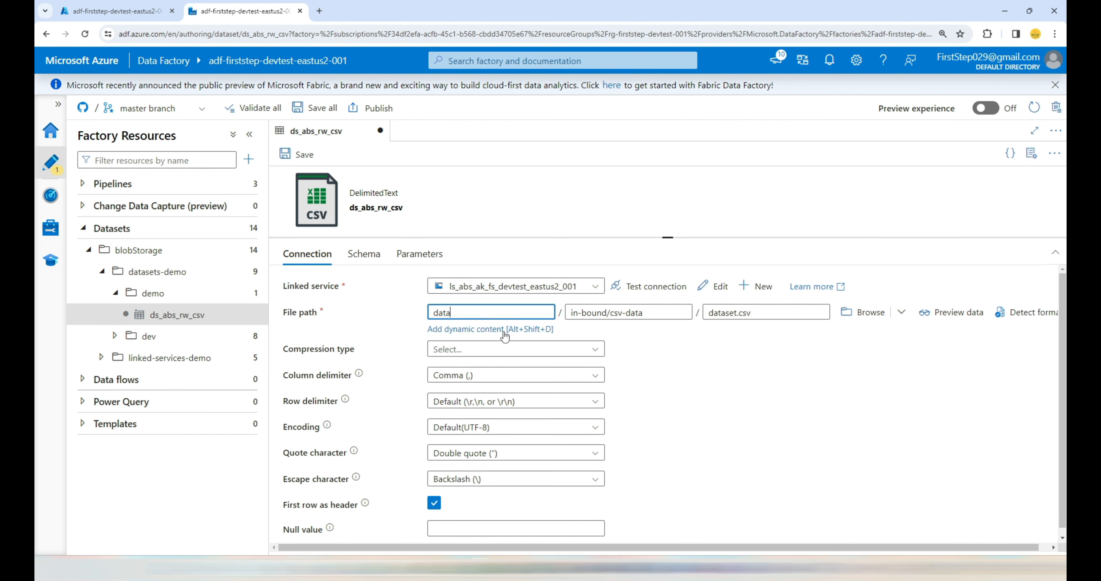
pyautogui.click(495, 329)
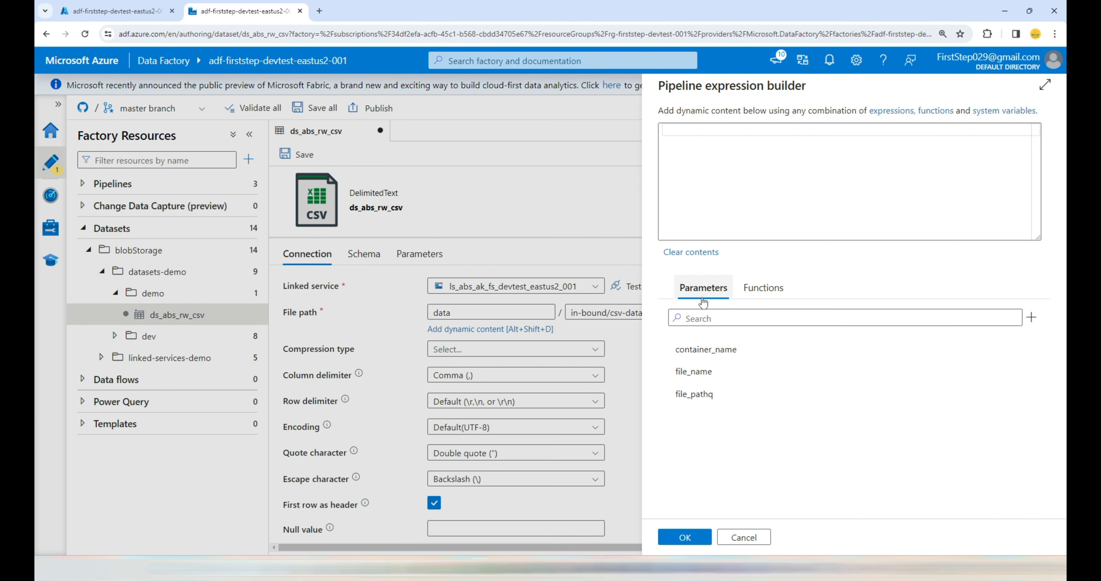
pyautogui.click(704, 350)
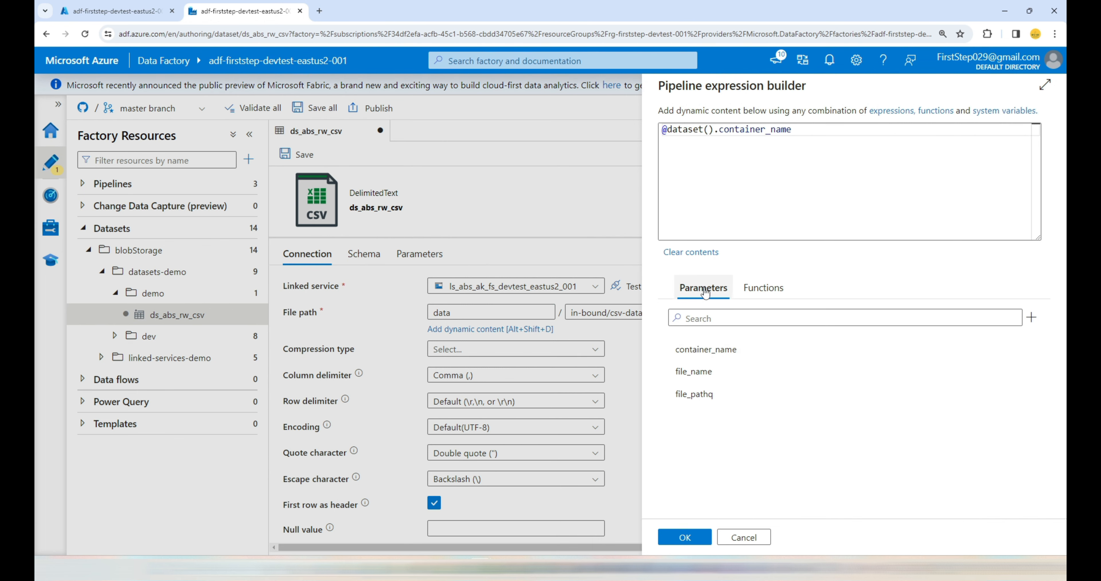
pyautogui.click(686, 537)
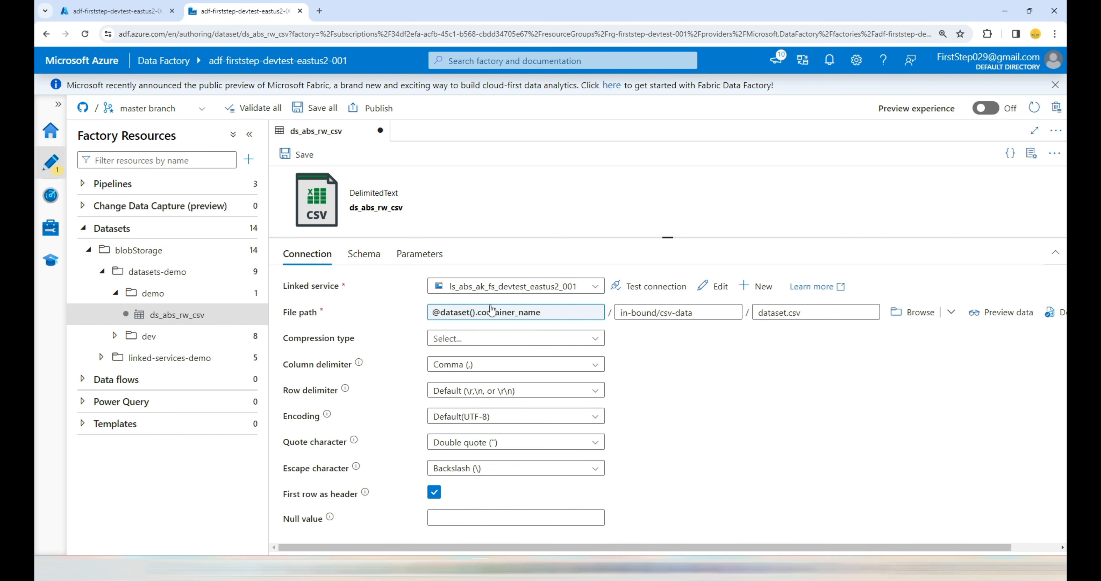
pyautogui.click(678, 312)
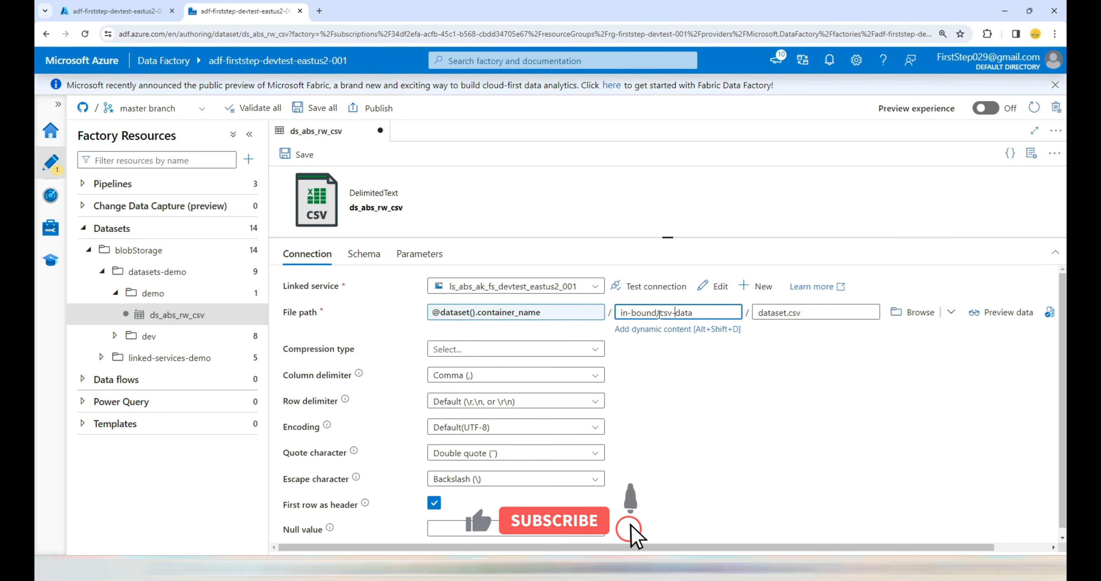
pyautogui.click(662, 331)
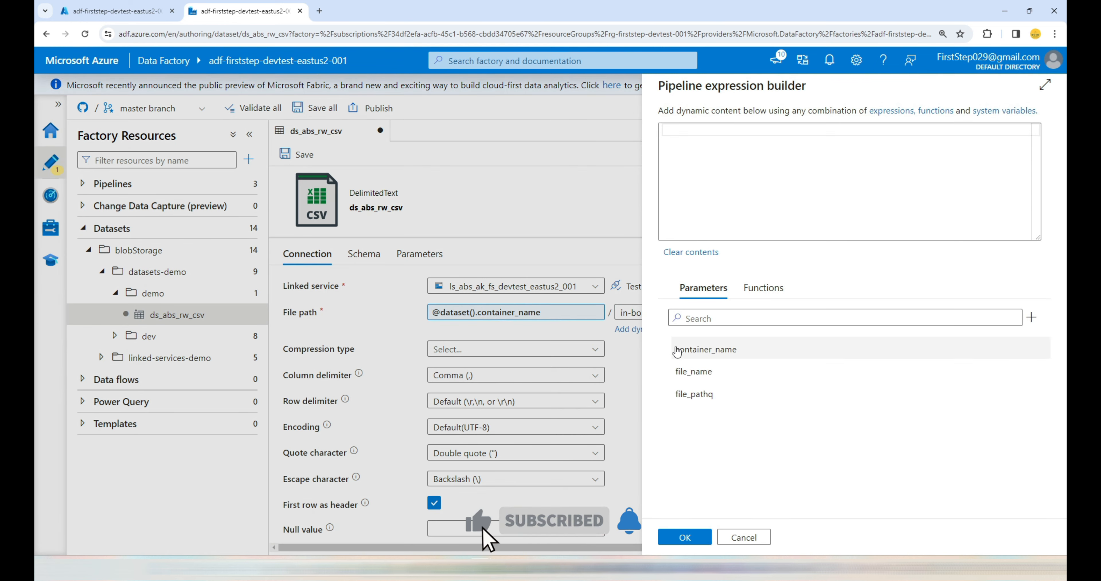
pyautogui.click(695, 393)
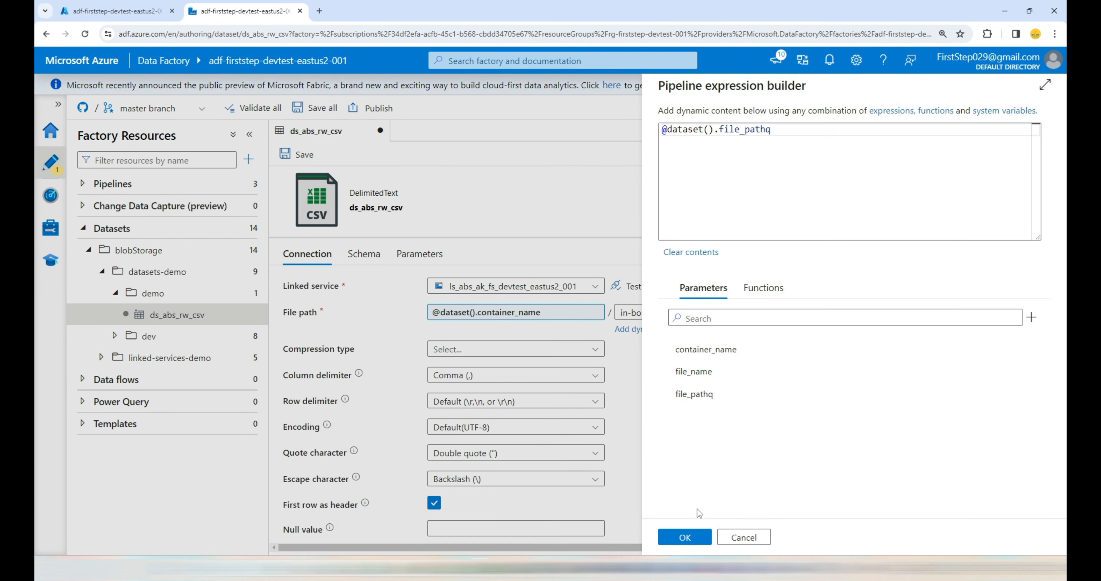
pyautogui.click(684, 537)
pyautogui.click(825, 313)
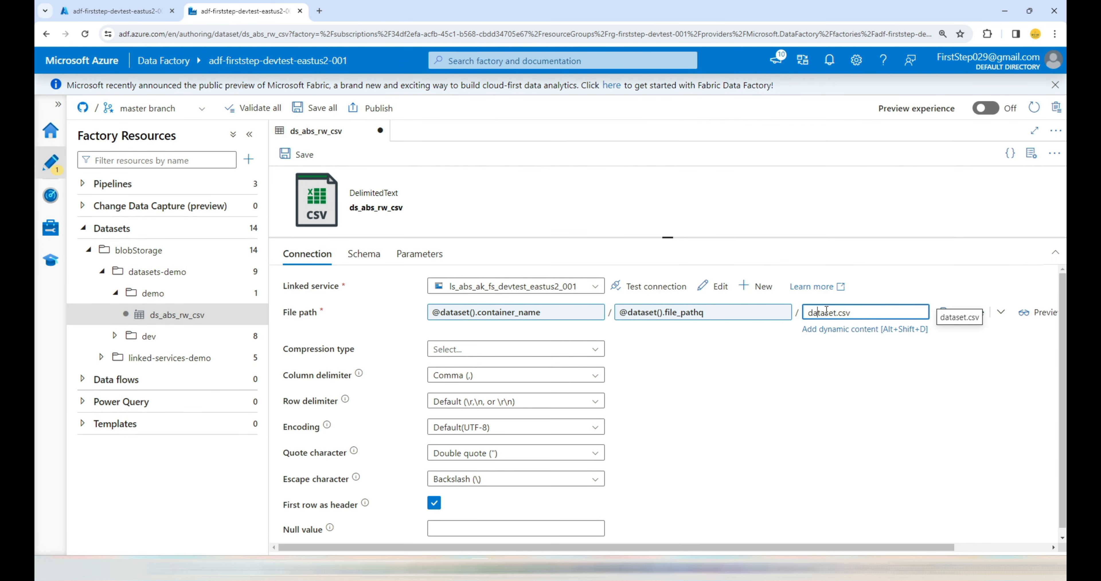
pyautogui.click(826, 330)
pyautogui.click(739, 368)
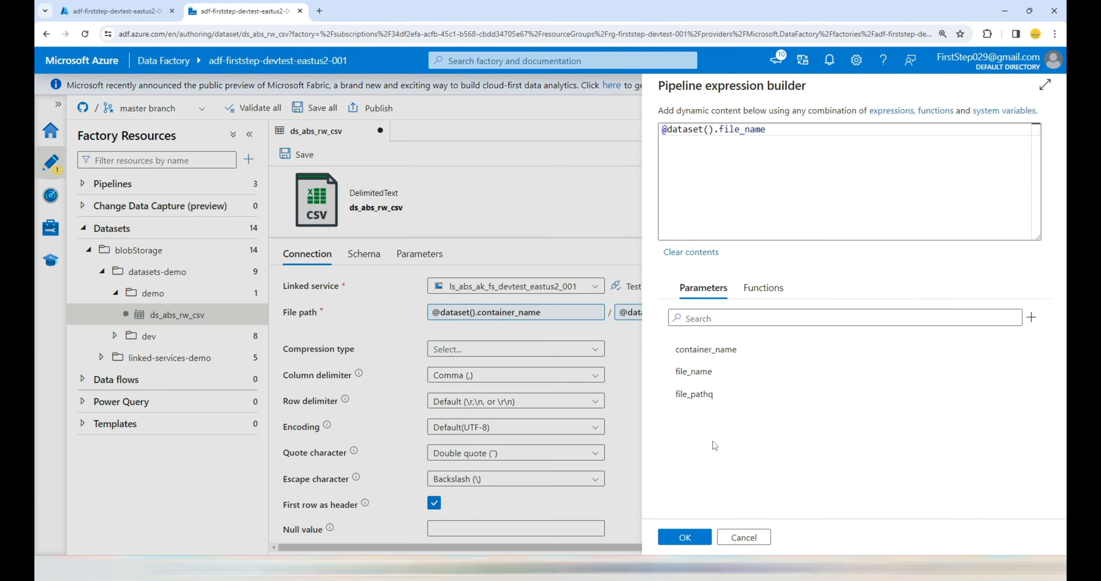
pyautogui.click(692, 536)
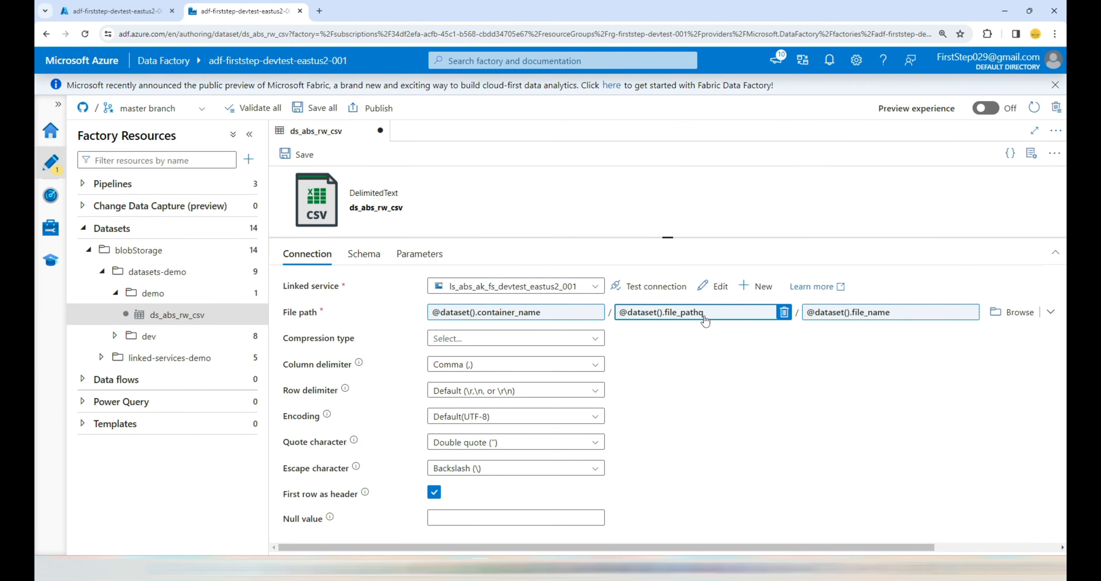
pyautogui.click(706, 315)
pyautogui.click(703, 393)
pyautogui.click(692, 537)
# Rename the dataset parameter file_pathq to file_path.
pyautogui.click(416, 257)
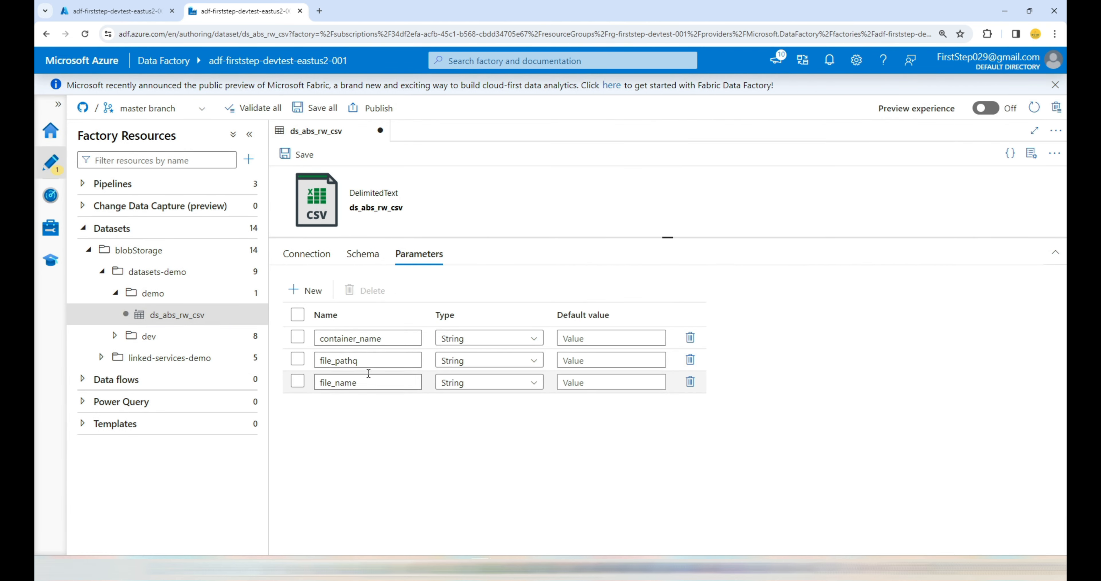
pyautogui.click(369, 361)
pyautogui.press('BackSpace')
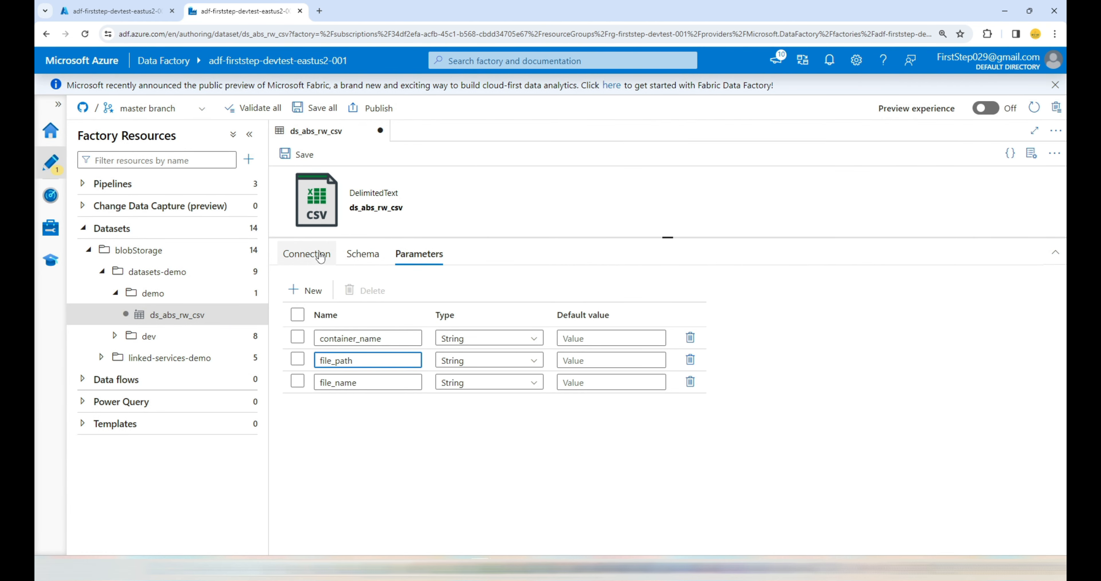
pyautogui.click(306, 254)
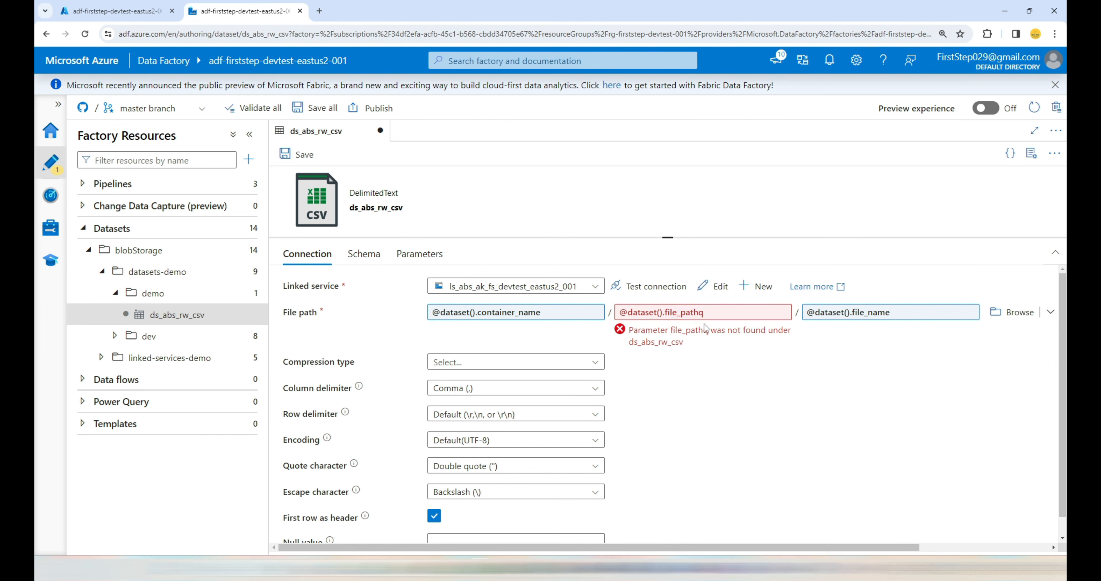
pyautogui.click(783, 312)
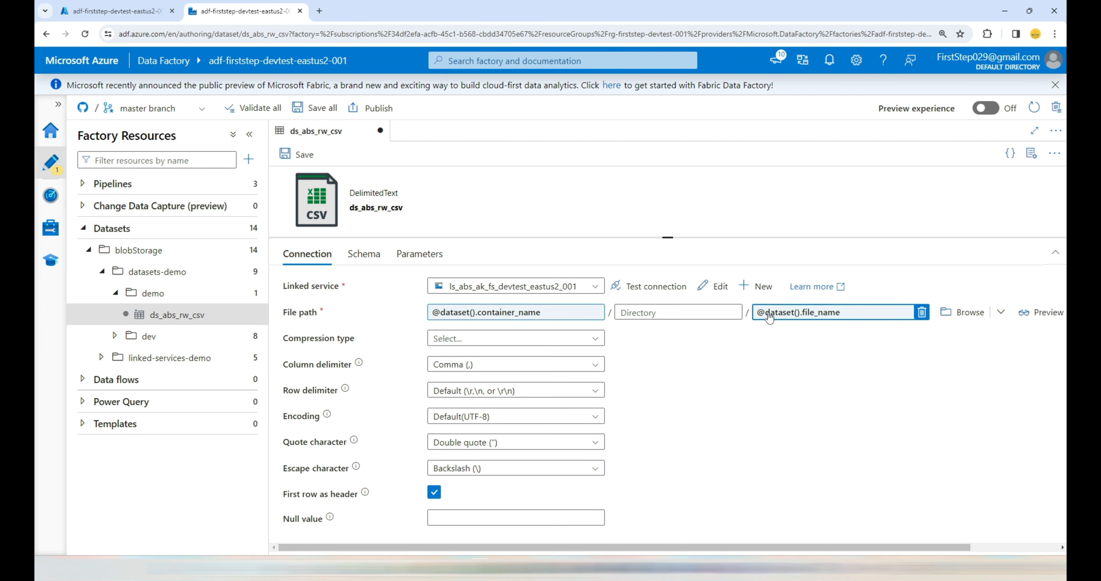
pyautogui.click(689, 330)
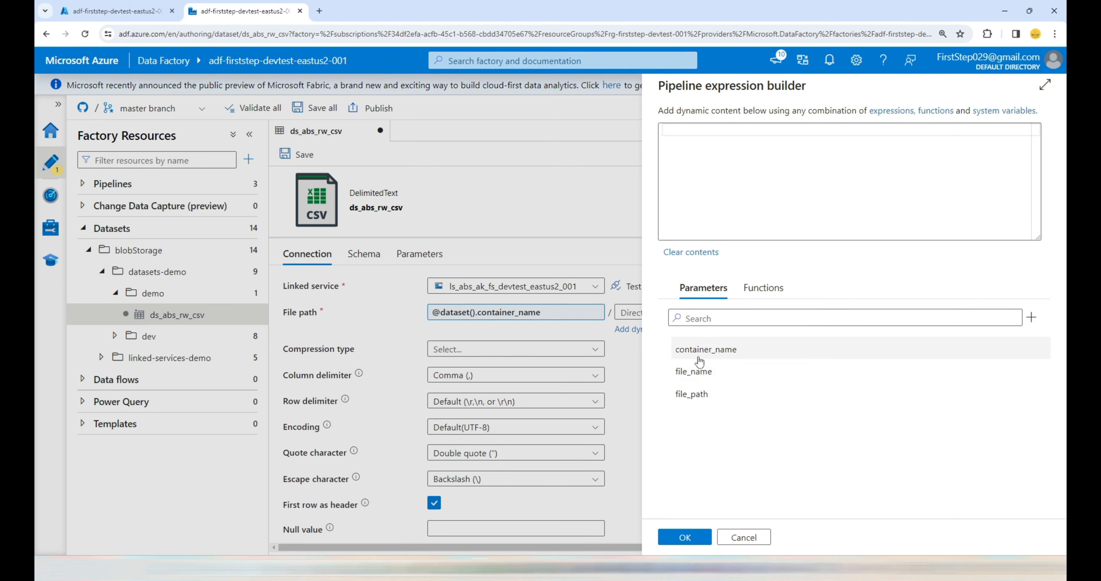
pyautogui.click(705, 399)
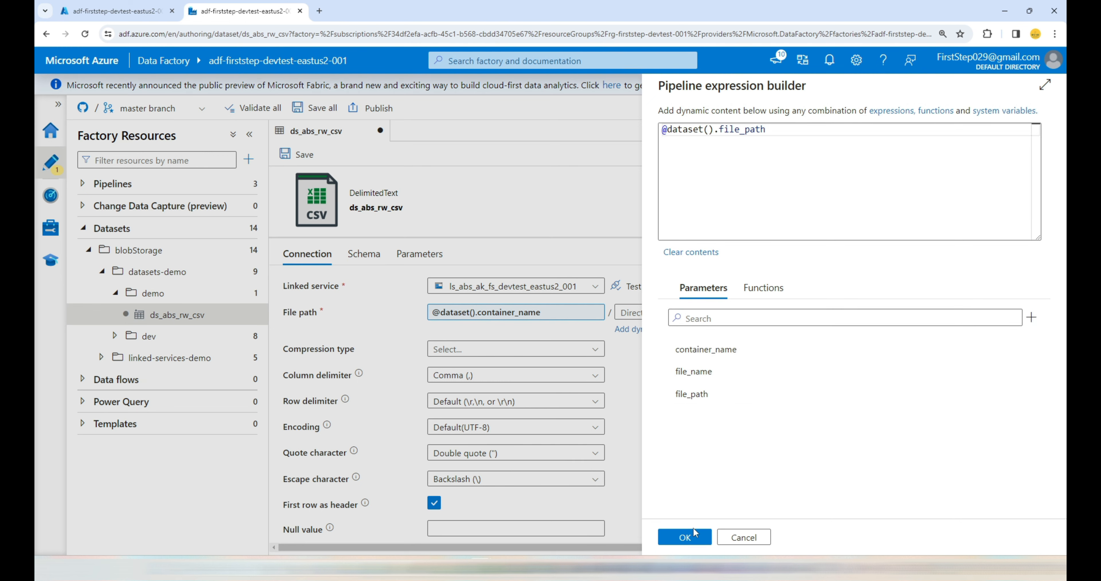
pyautogui.click(694, 534)
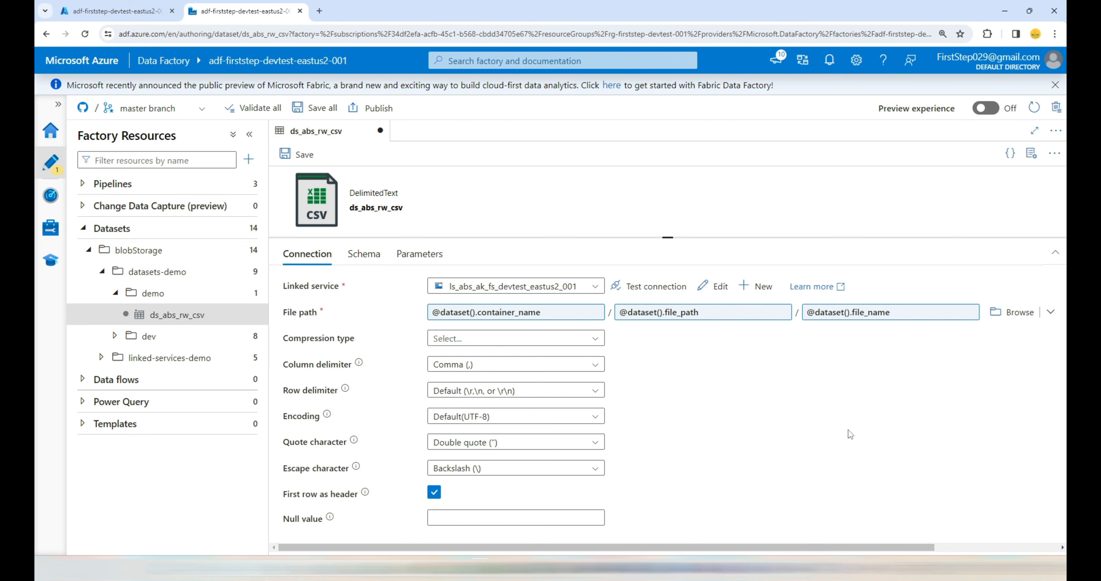
# Browse the linked storage to the data/in-bound/csv-data folder to look up the CSV file's location, and leave without selecting anything.
pyautogui.click(1010, 313)
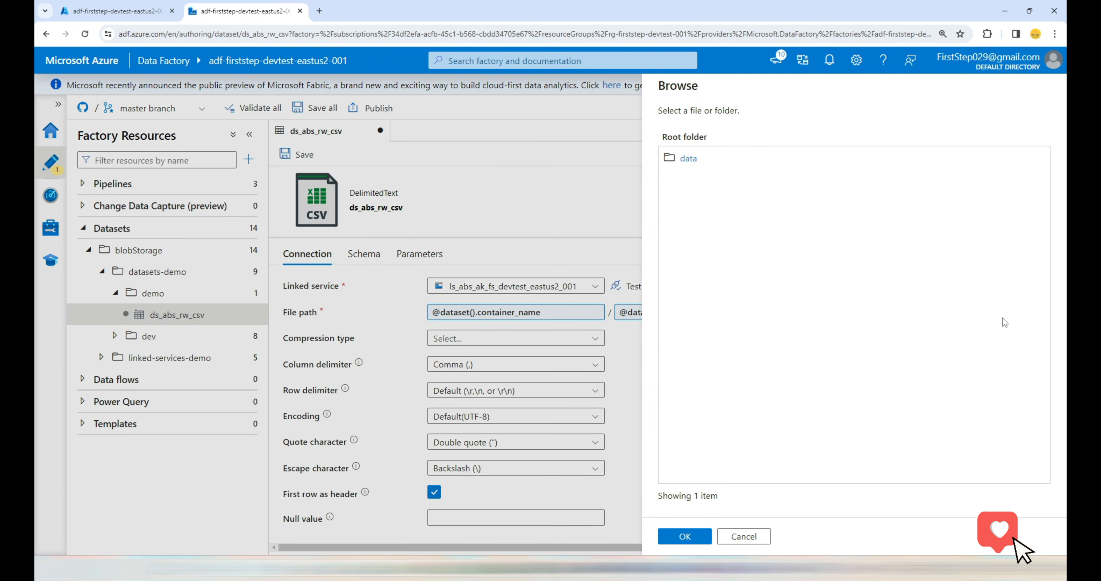
pyautogui.click(686, 162)
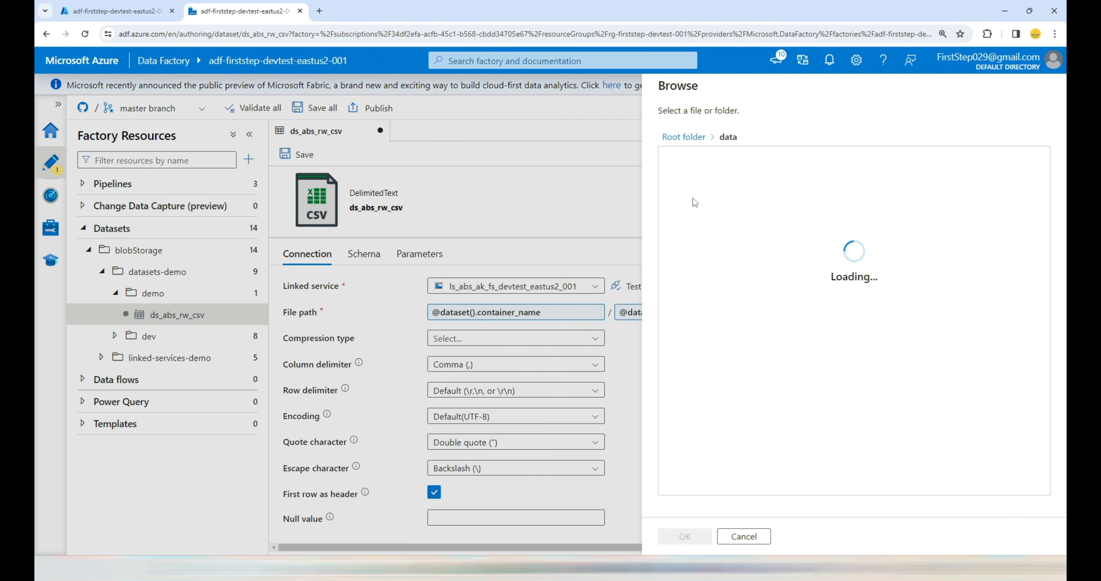
pyautogui.click(697, 183)
pyautogui.click(694, 165)
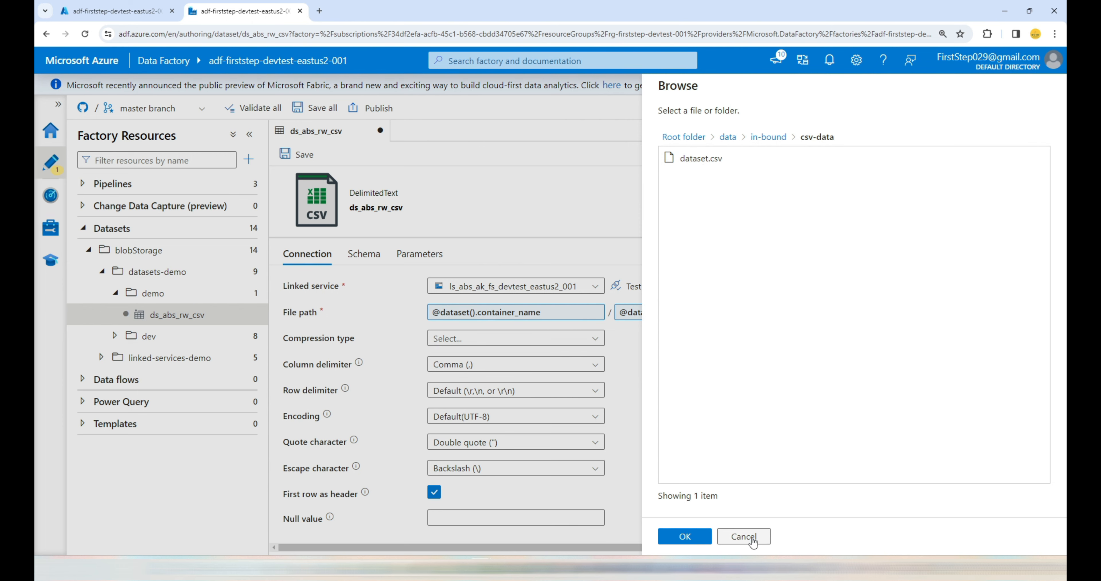
pyautogui.click(744, 536)
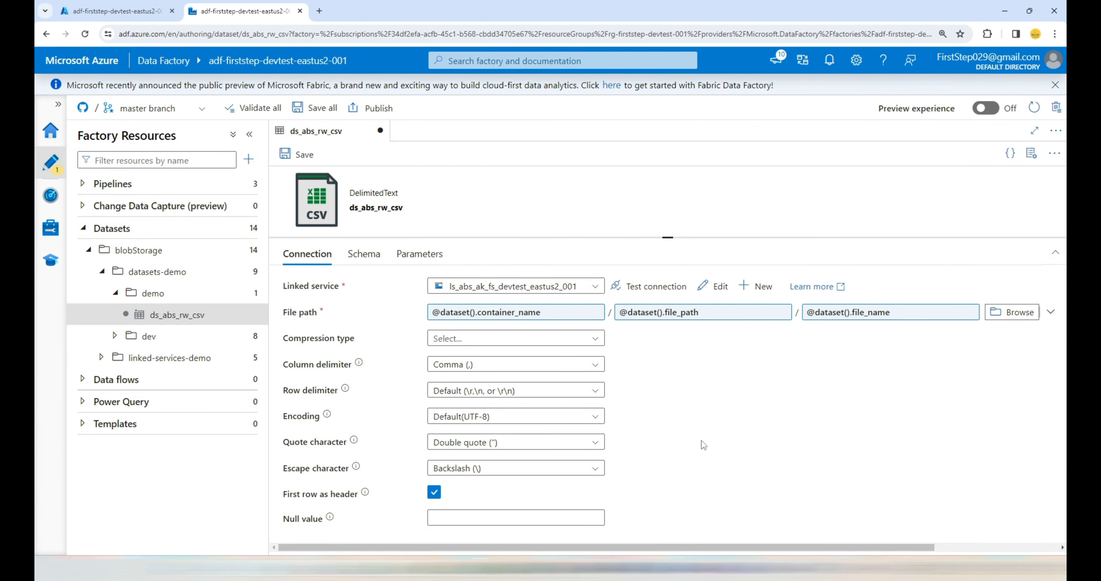
# Preview the dataset's data with container_name data, file_path in-bound/csv-data and file_name dataset.csv, and close the preview.
pyautogui.moveTo(857, 545); pyautogui.dragTo(982, 534)
pyautogui.click(932, 316)
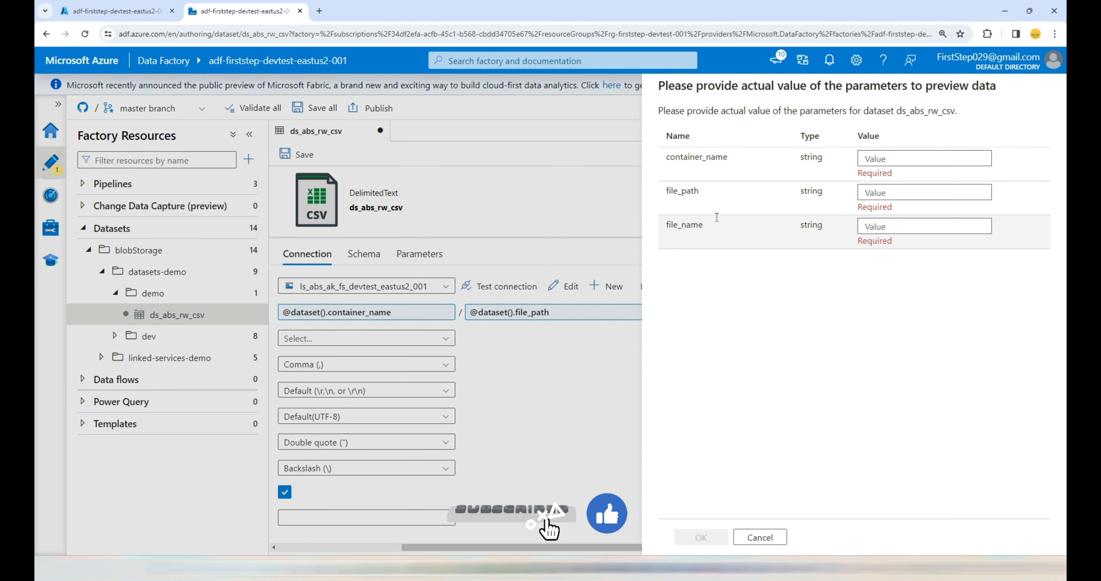
pyautogui.click(876, 159)
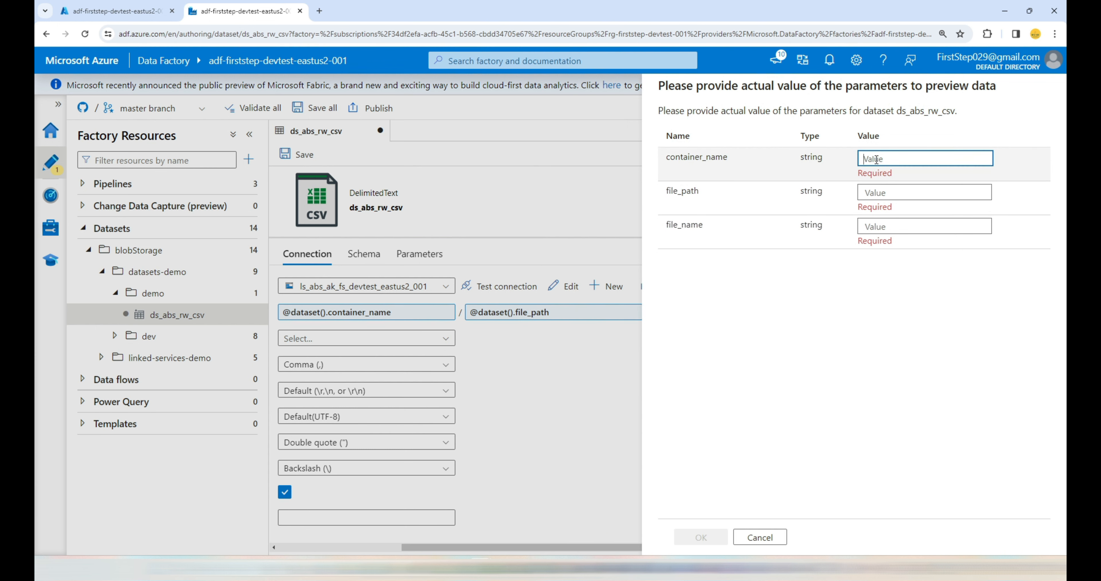
pyautogui.write('data')
pyautogui.press('Tab')
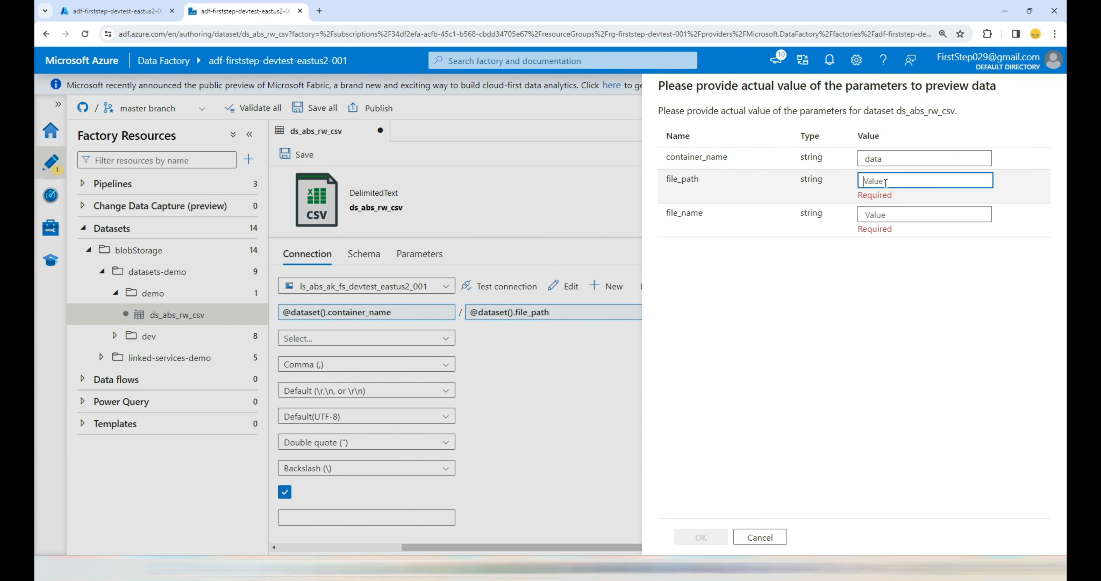
pyautogui.write('in-bound/csv-data')
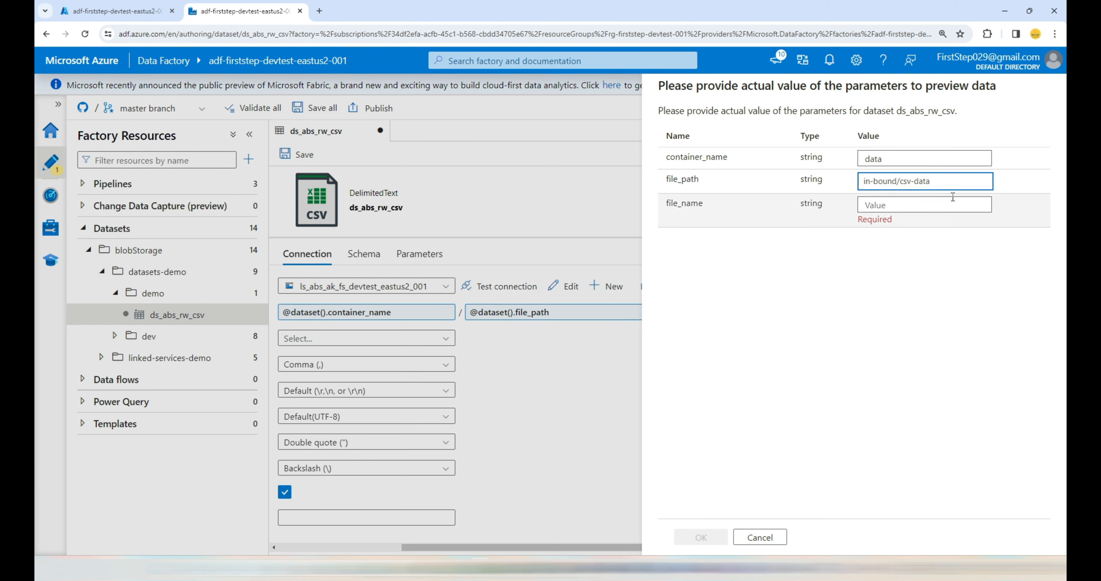
pyautogui.click(939, 204)
pyautogui.write('dataset.csv')
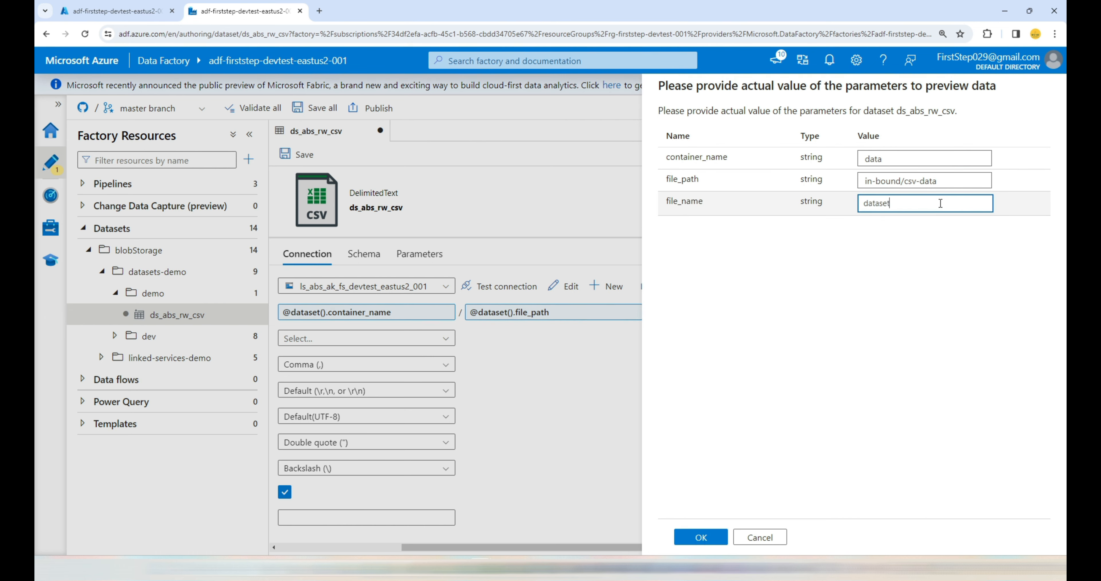
pyautogui.click(716, 534)
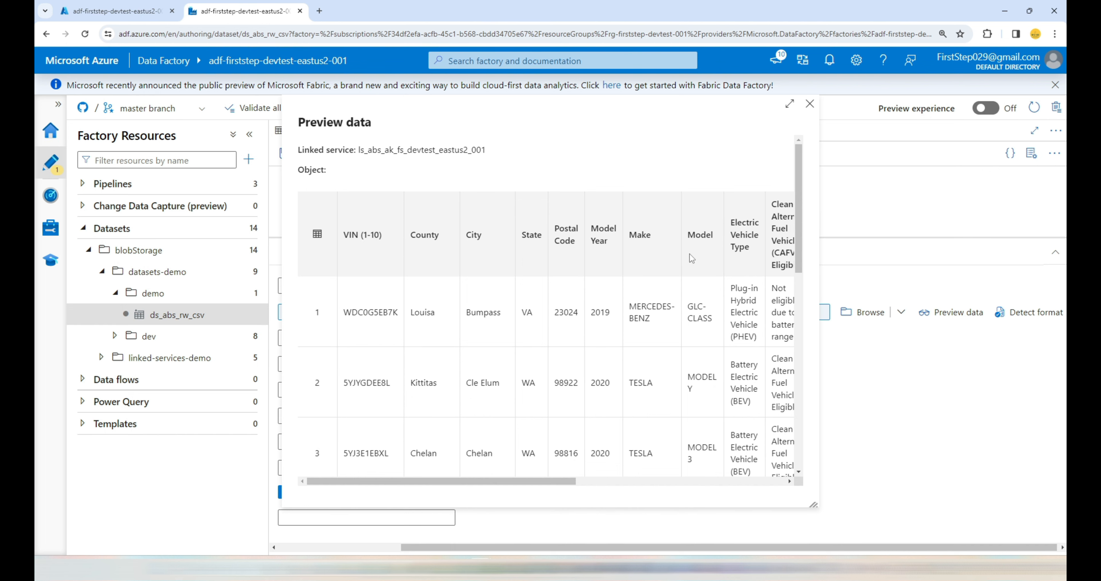
pyautogui.click(809, 104)
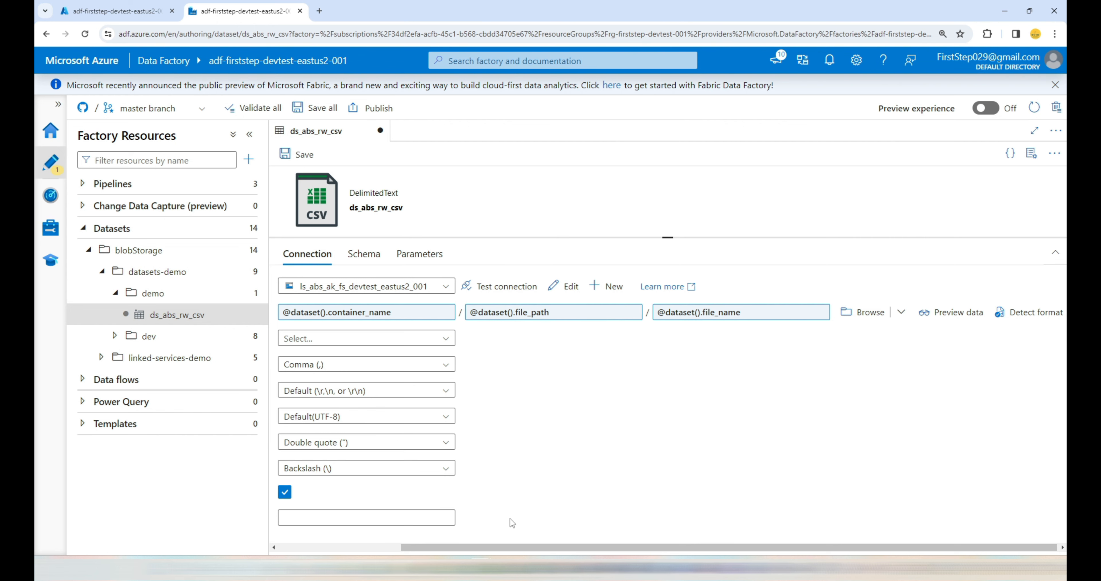
pyautogui.moveTo(500, 547); pyautogui.dragTo(360, 545)
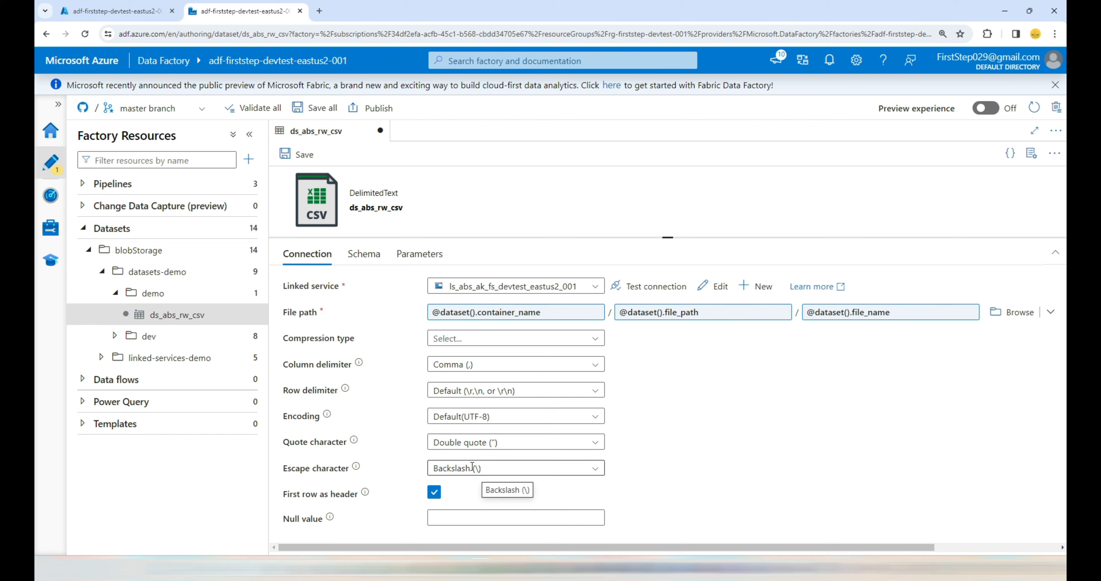
# Add three new string parameters to the dataset and name the first of them column_delimiter.
pyautogui.click(418, 254)
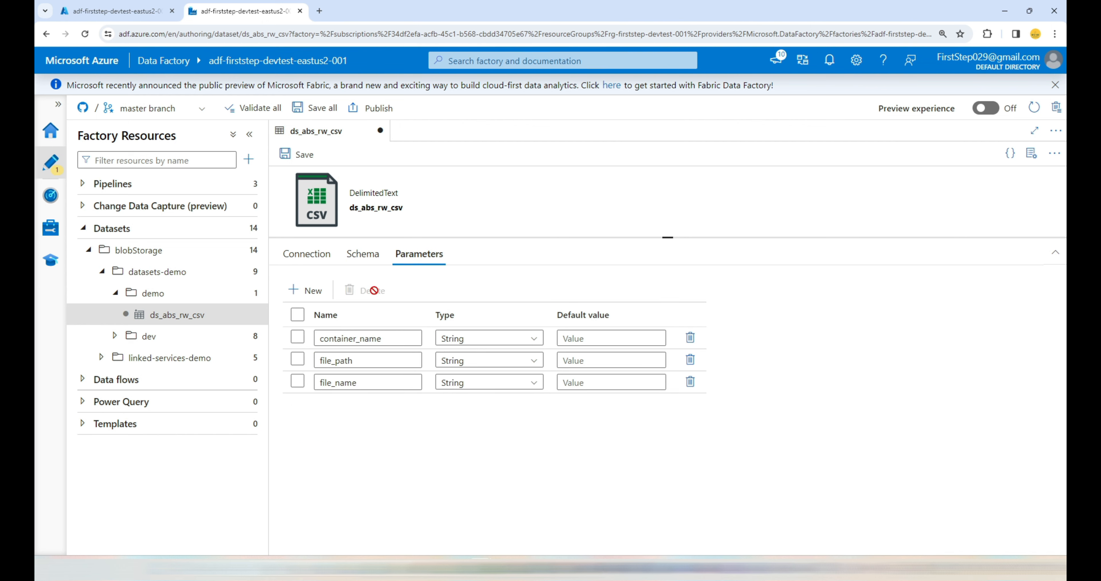
pyautogui.doubleClick(304, 293)
pyautogui.click(303, 295)
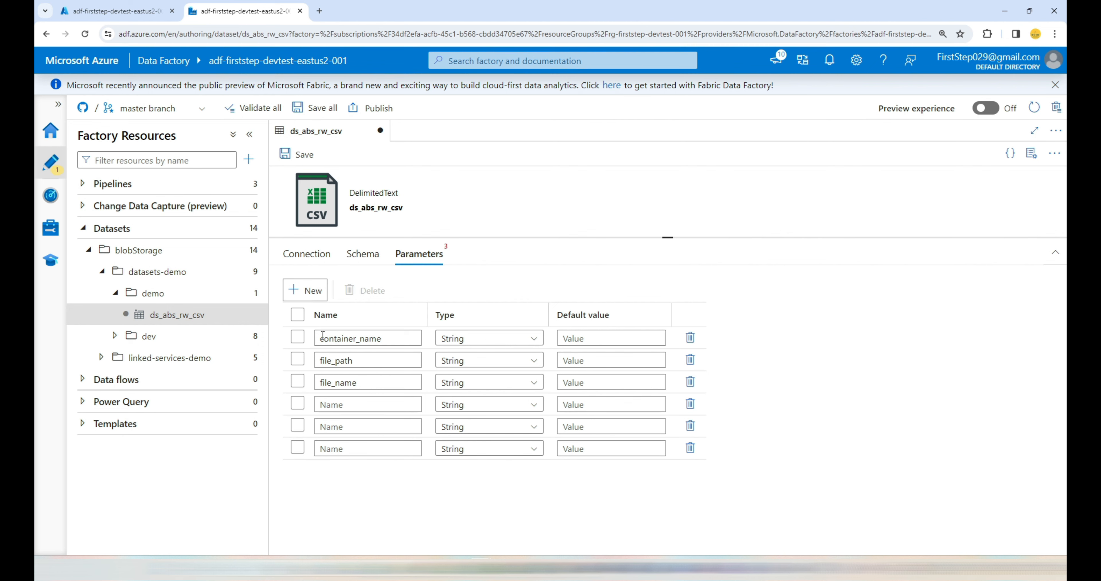
pyautogui.click(350, 404)
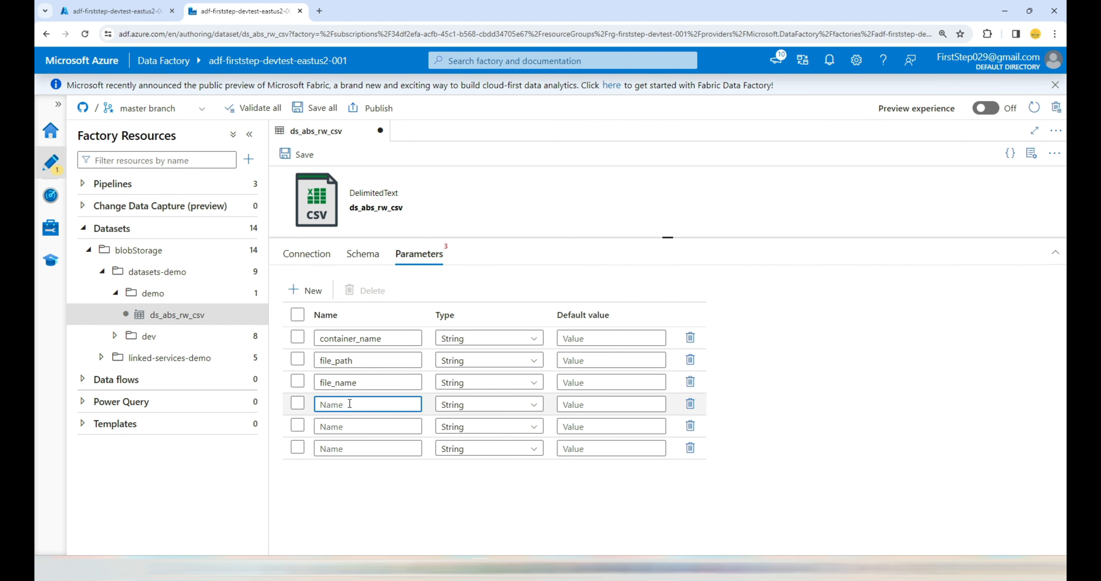
pyautogui.write('col')
pyautogui.press('Tab')
pyautogui.press('Tab')
pyautogui.press('Tab')
pyautogui.press('Tab')
pyautogui.press('Tab')
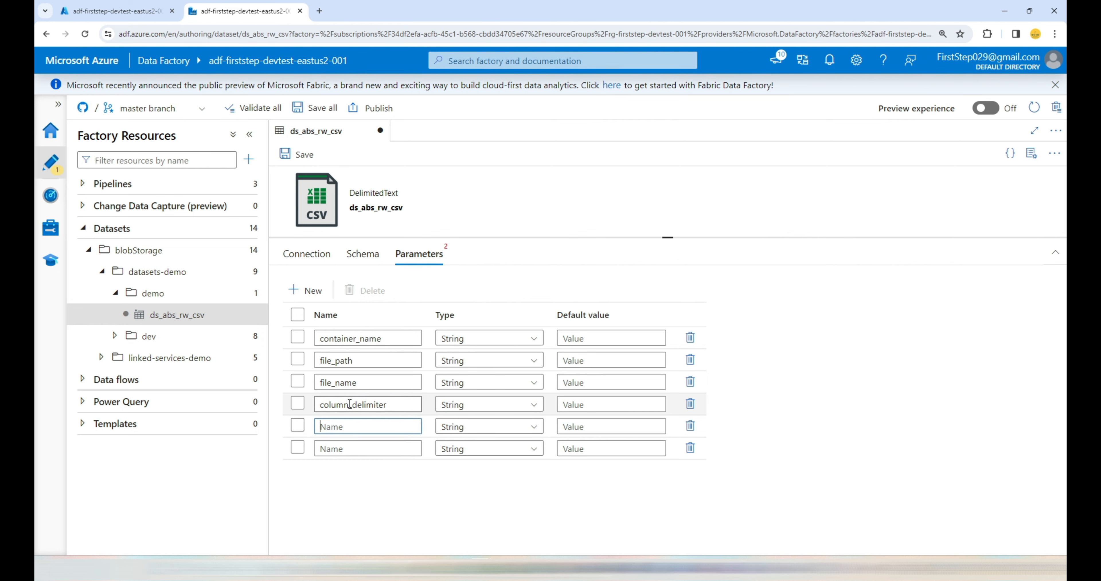
# Name the two remaining blank dataset parameters quote_char and escape_char.
pyautogui.write('quote')
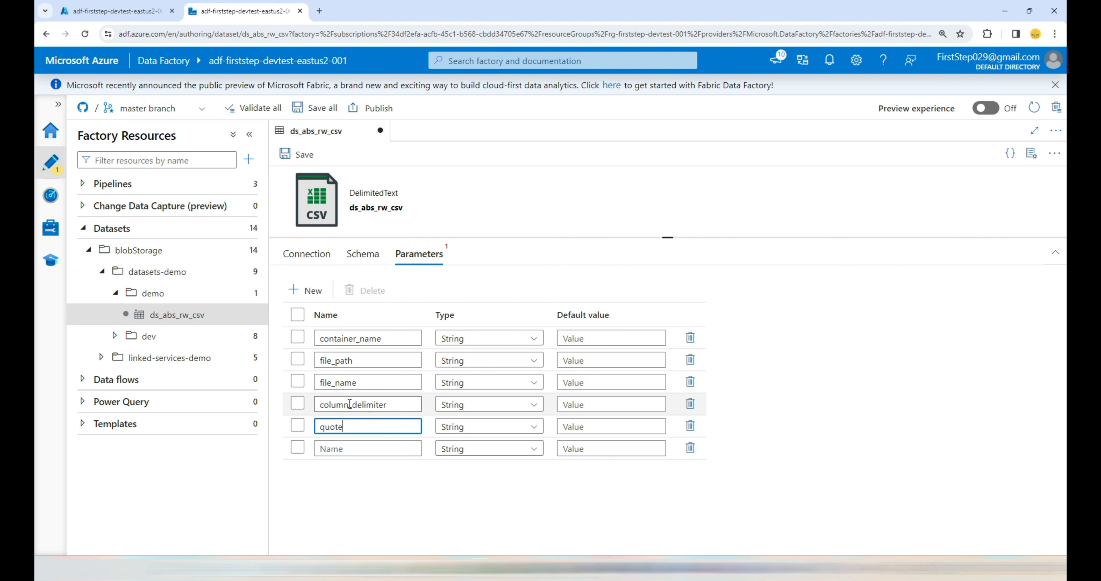
pyautogui.write('_char')
pyautogui.press('Tab')
pyautogui.press('Tab')
pyautogui.press('Tab')
pyautogui.press('Tab')
pyautogui.press('Tab')
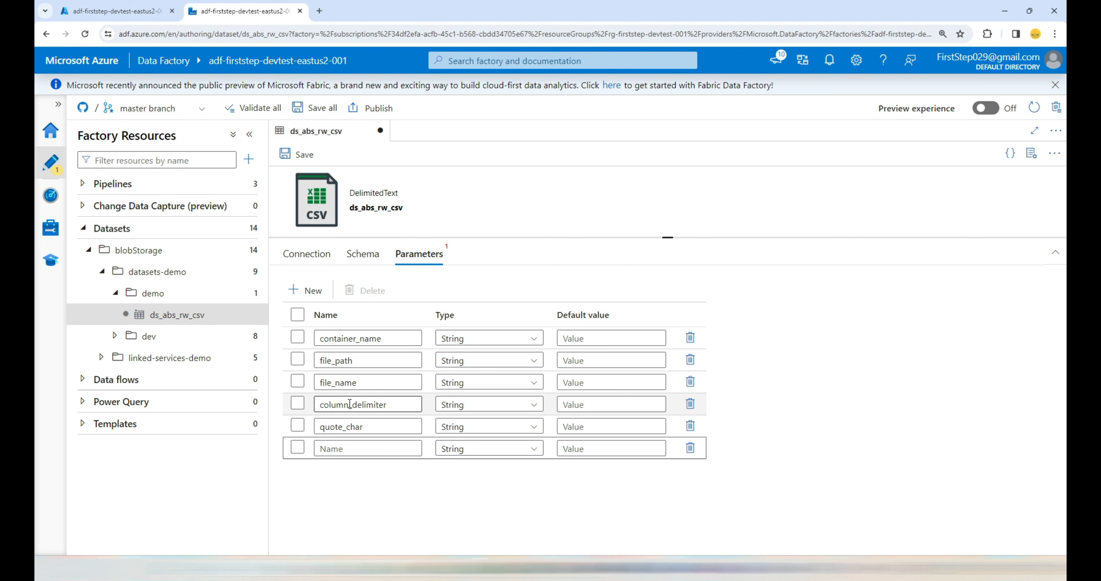
pyautogui.write('escape_c')
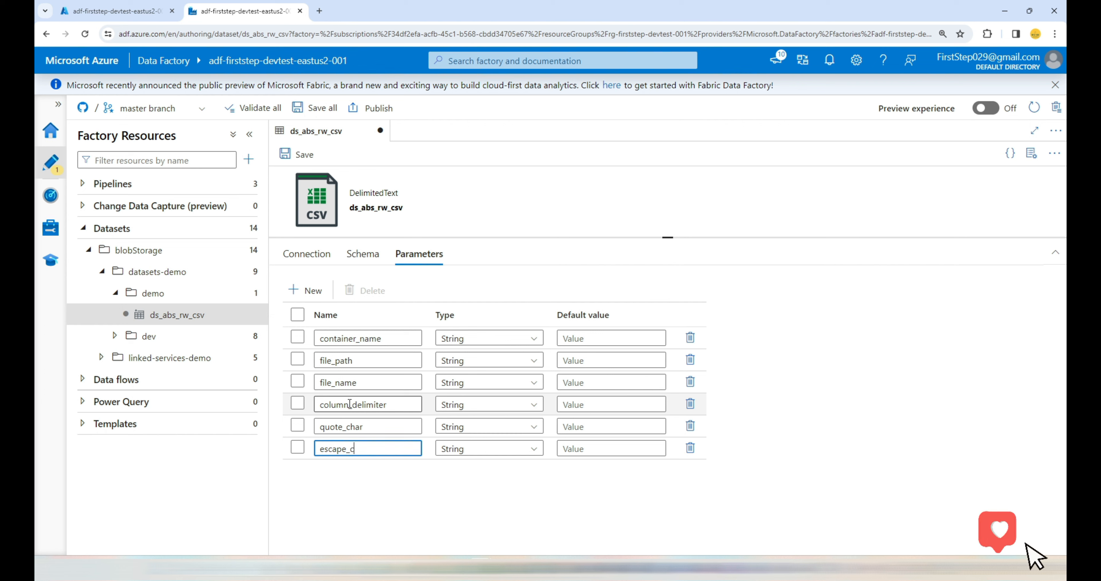
pyautogui.write('har')
pyautogui.click(307, 256)
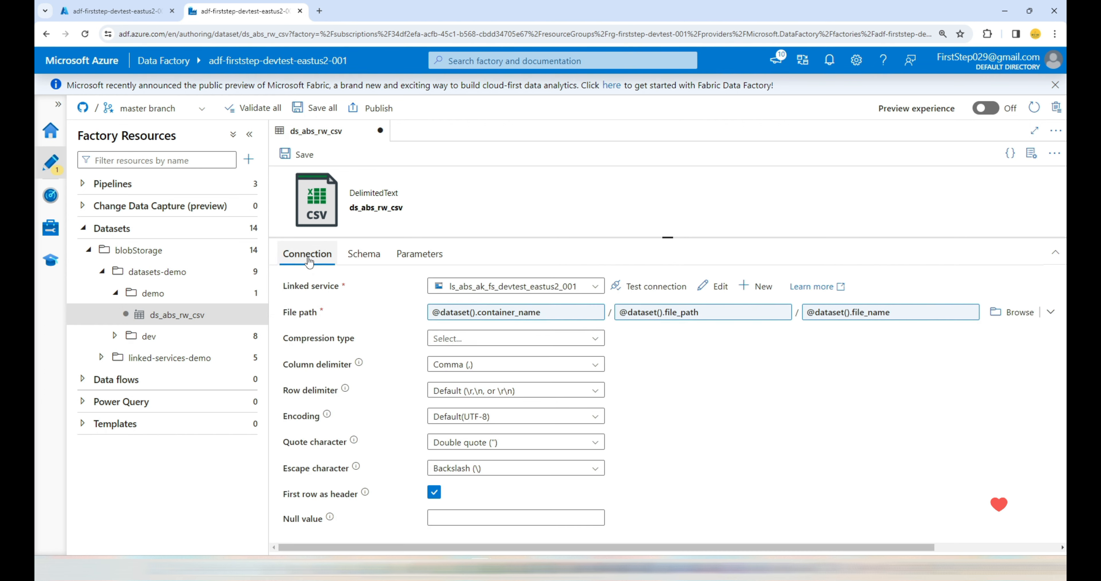
pyautogui.click(442, 366)
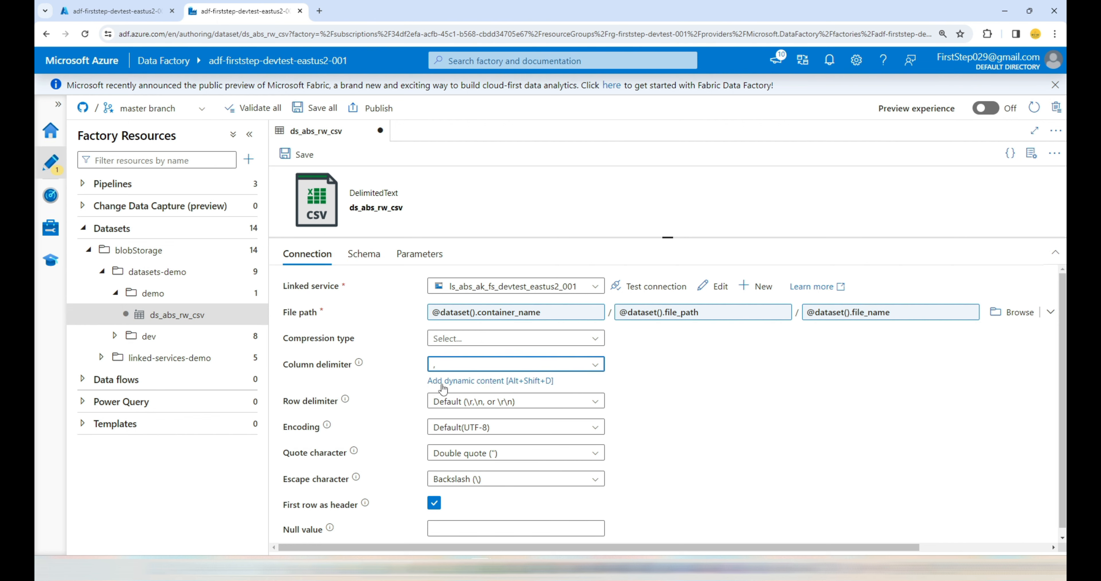
pyautogui.click(443, 382)
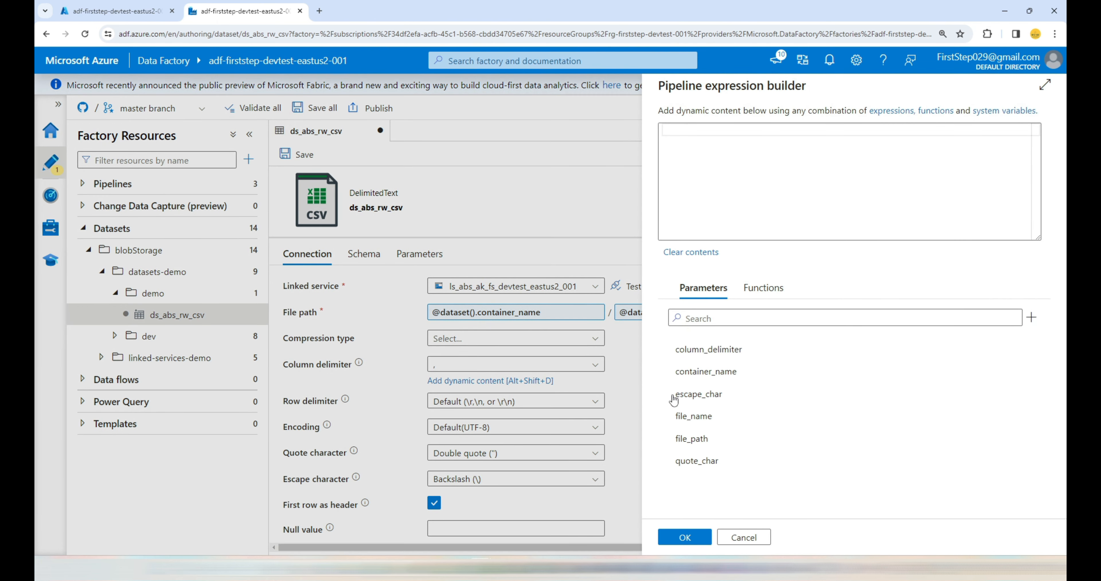
pyautogui.click(708, 361)
pyautogui.click(684, 537)
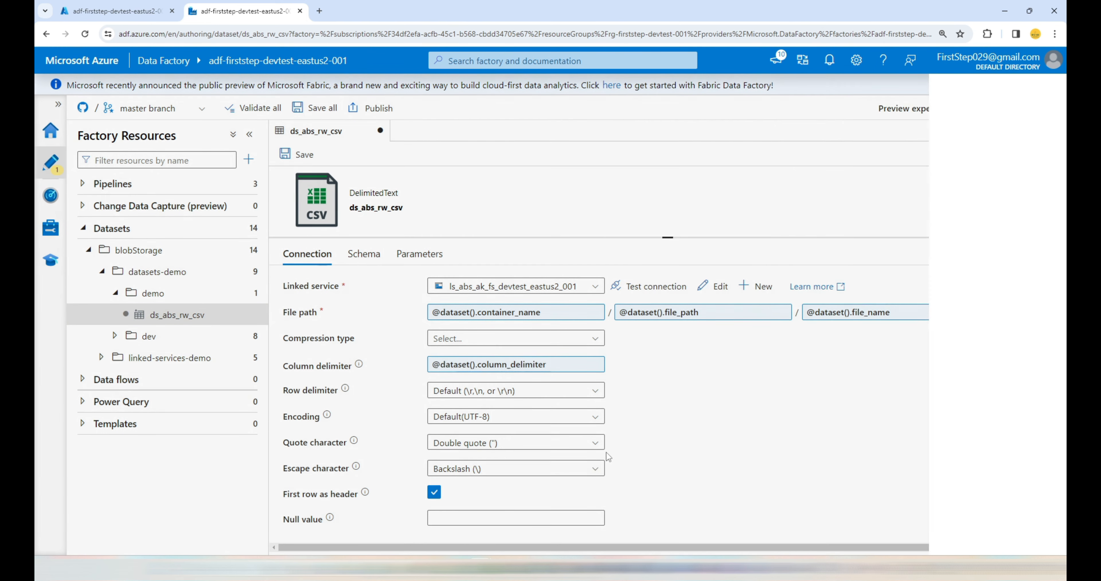
pyautogui.click(470, 442)
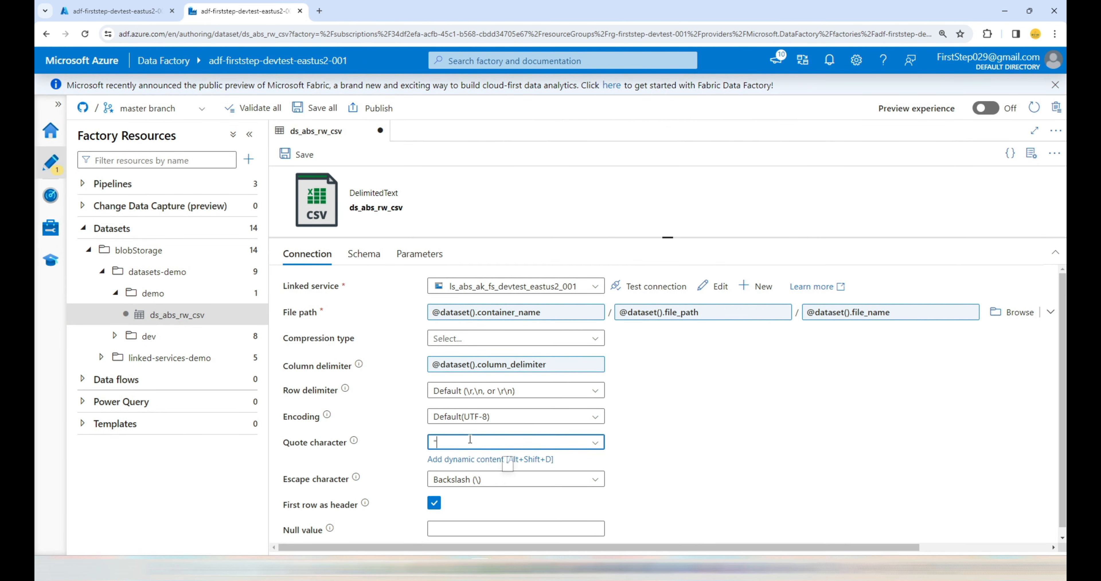
pyautogui.click(474, 460)
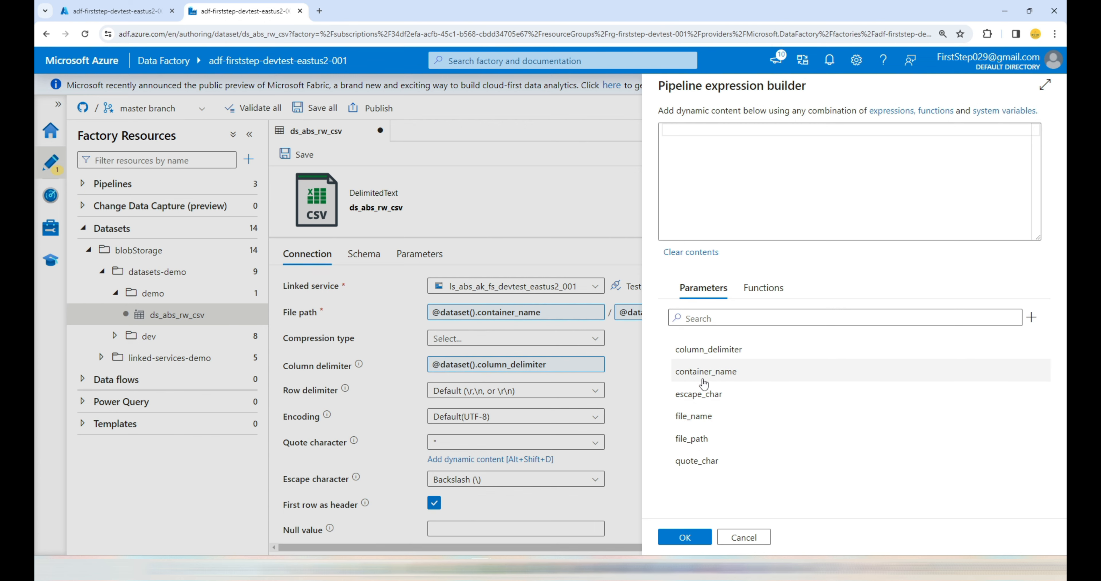
pyautogui.click(697, 461)
pyautogui.click(684, 537)
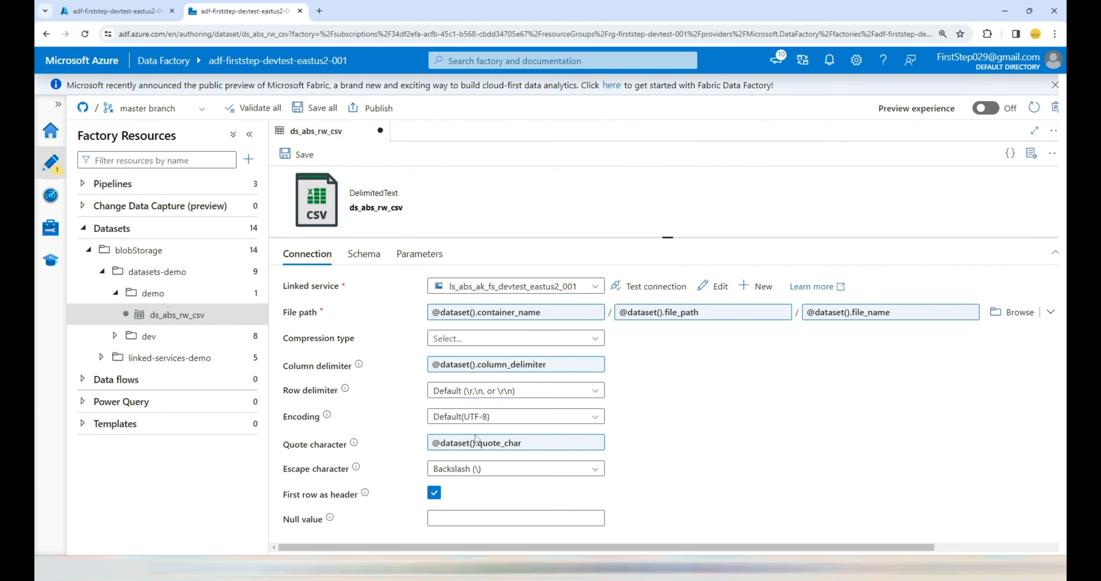
pyautogui.click(467, 466)
pyautogui.click(472, 485)
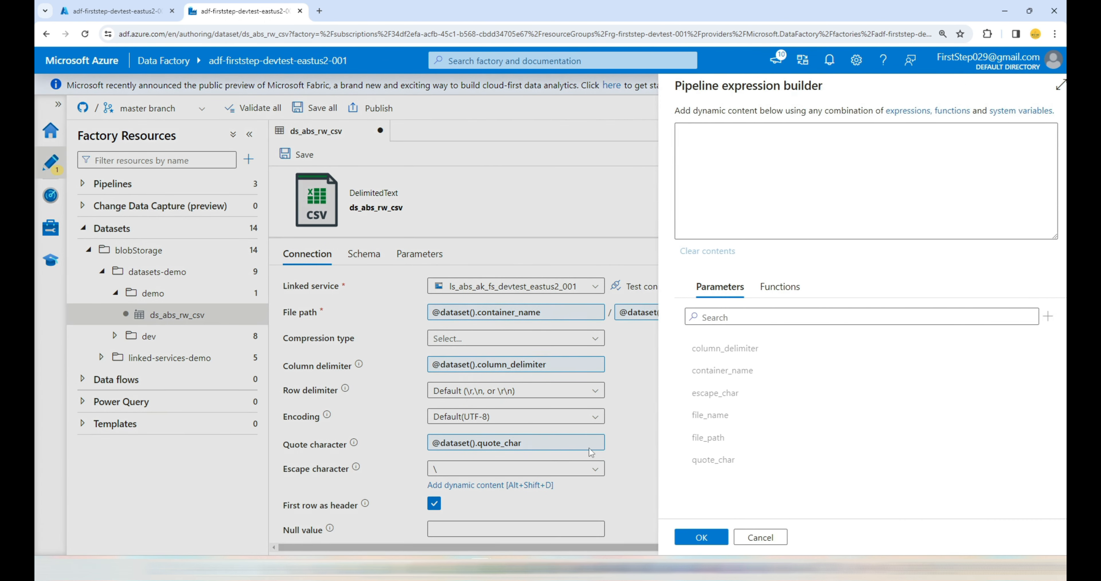
pyautogui.click(710, 393)
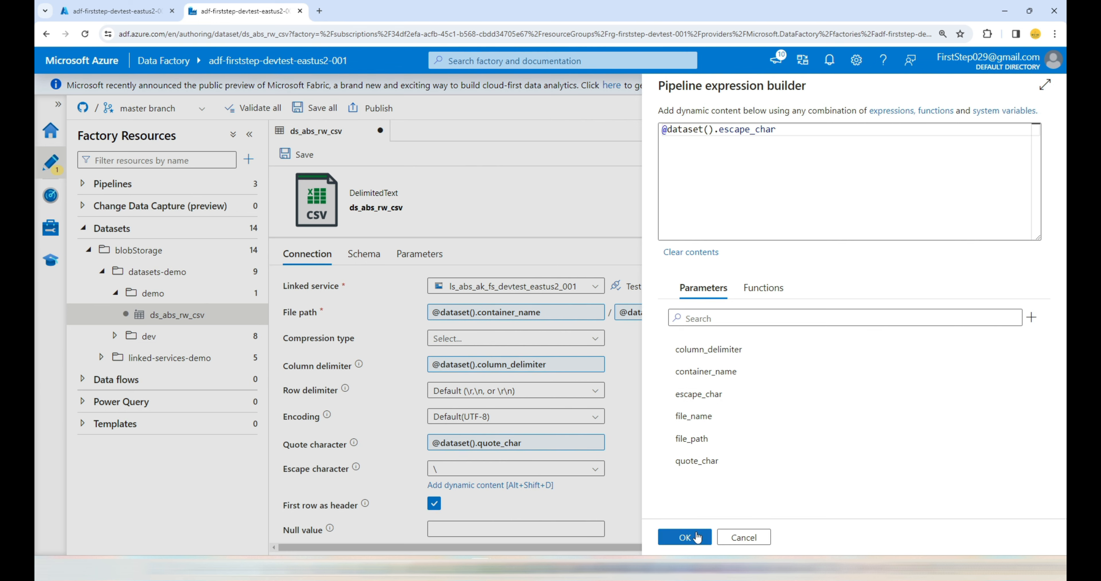
pyautogui.click(685, 537)
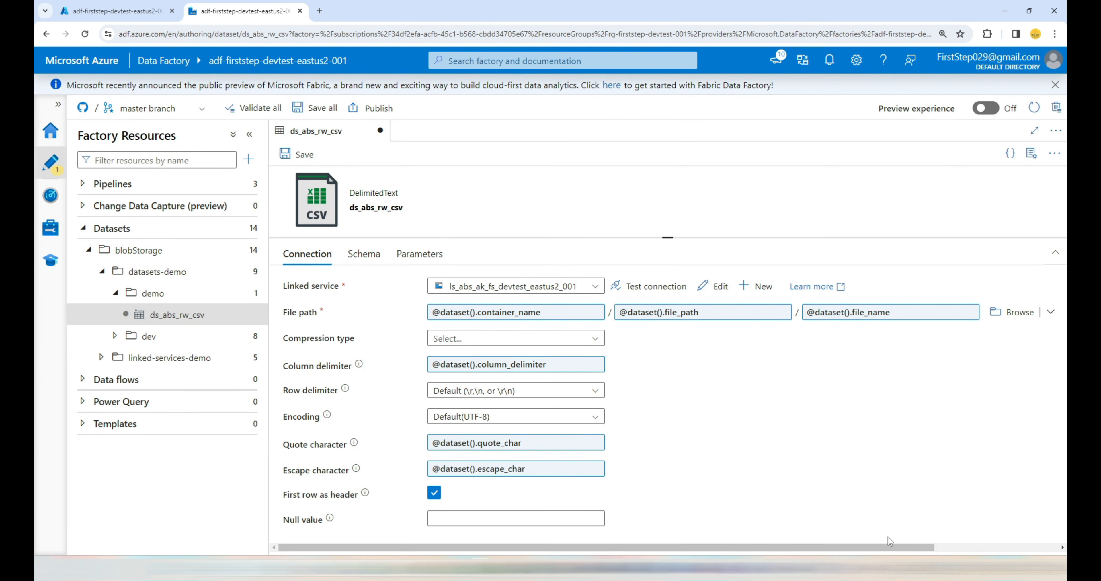
# Preview the dataset's data with column_delimiter comma (,), quote_char double quote (") and escape_char backslash (\), check all columns, and close the preview.
pyautogui.moveTo(890, 546); pyautogui.dragTo(1008, 547)
pyautogui.click(927, 316)
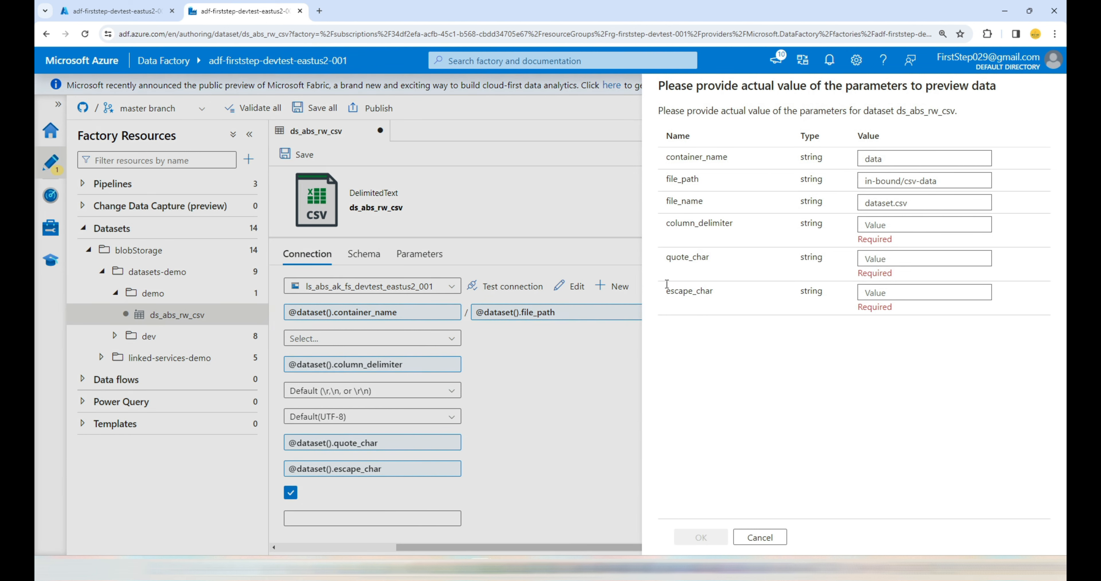
pyautogui.click(887, 225)
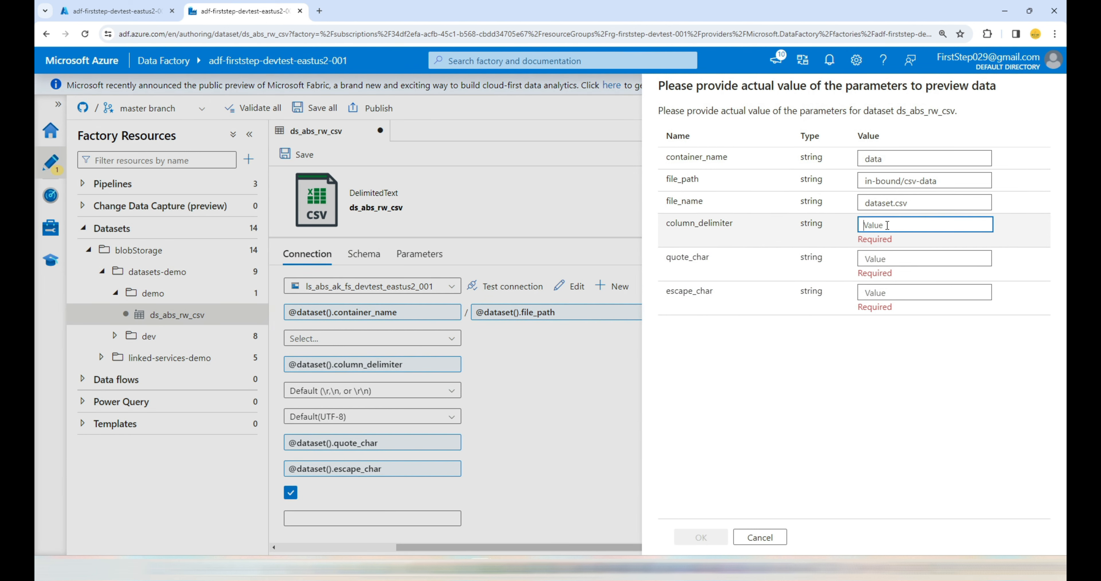
pyautogui.write(',')
pyautogui.click(880, 248)
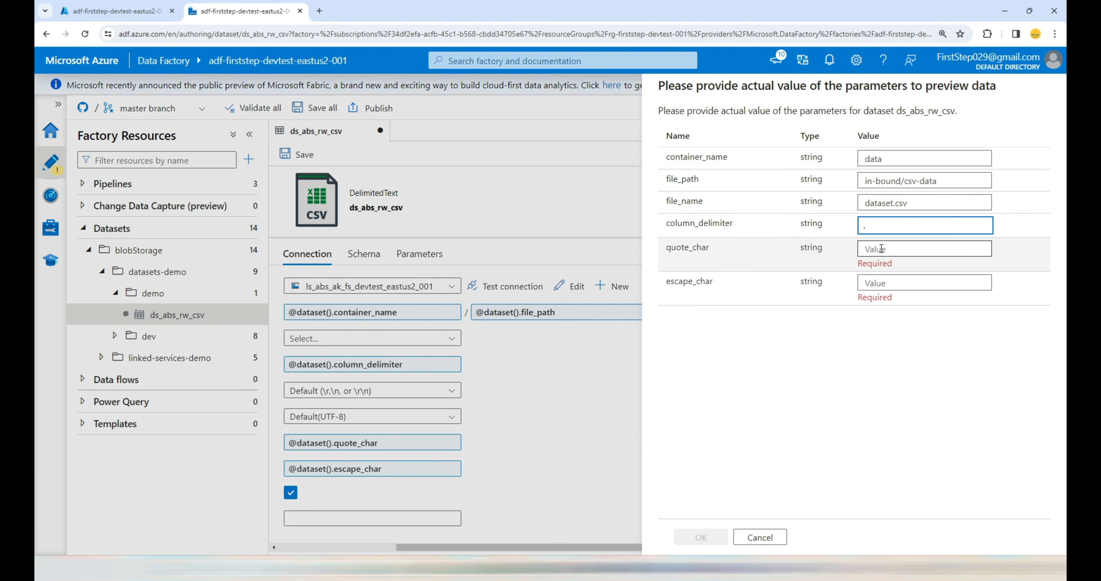
pyautogui.write('"')
pyautogui.click(879, 267)
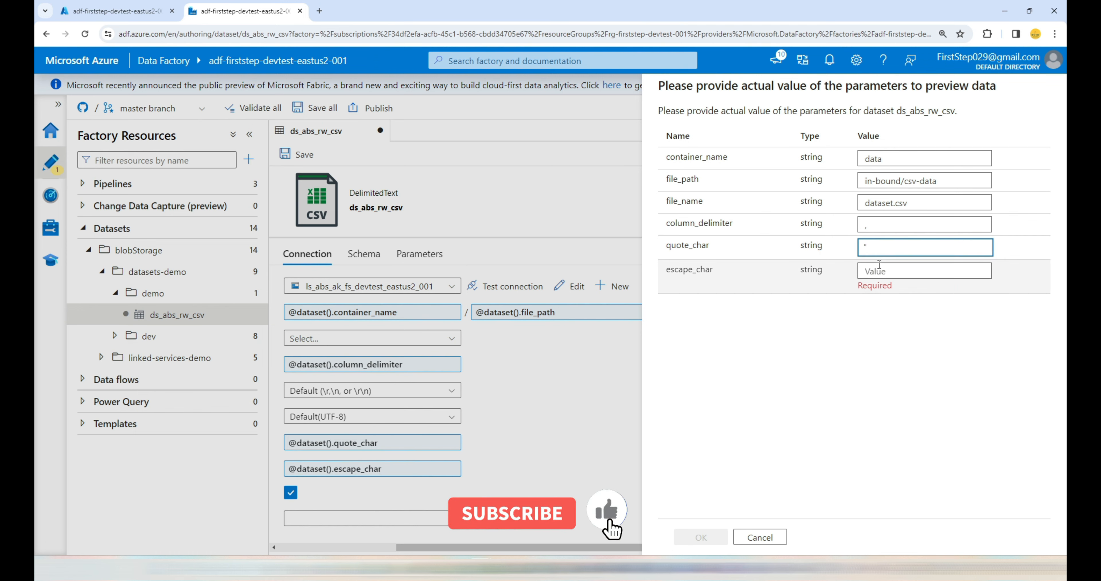
pyautogui.write('\\')
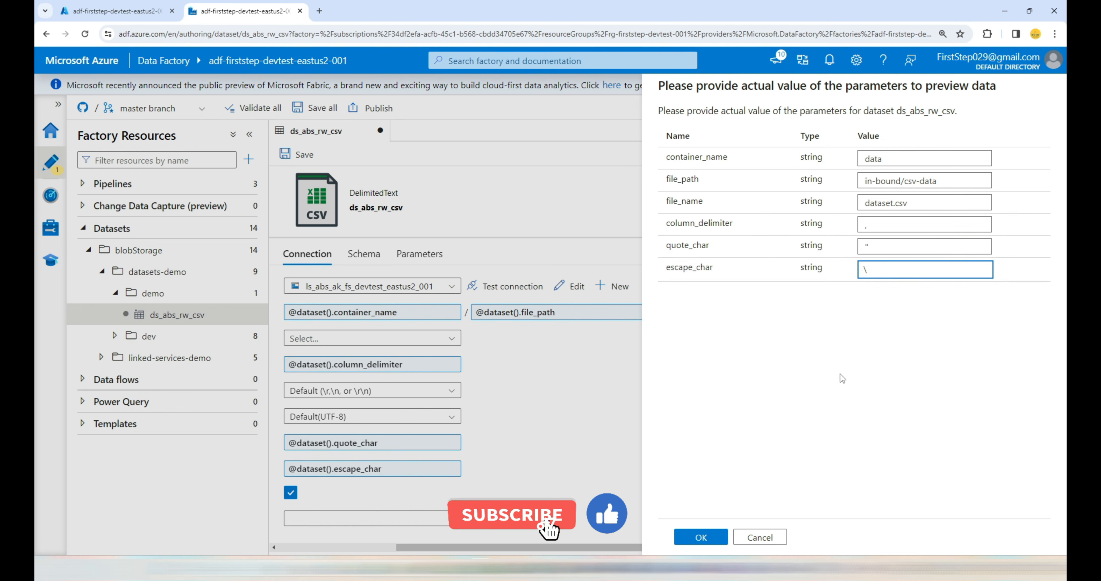
pyautogui.click(701, 537)
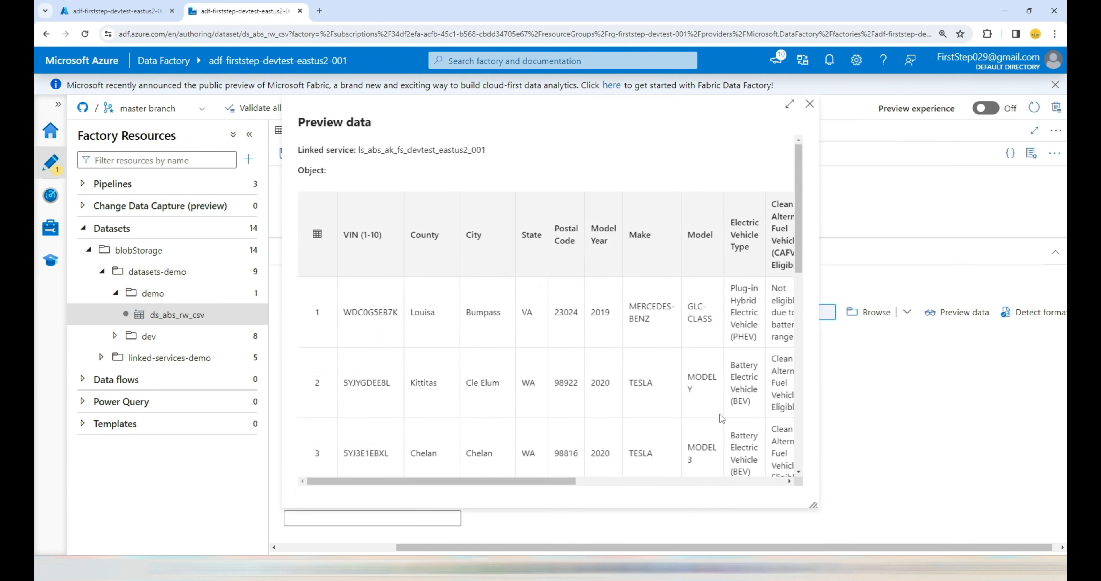
pyautogui.moveTo(480, 482); pyautogui.dragTo(689, 481)
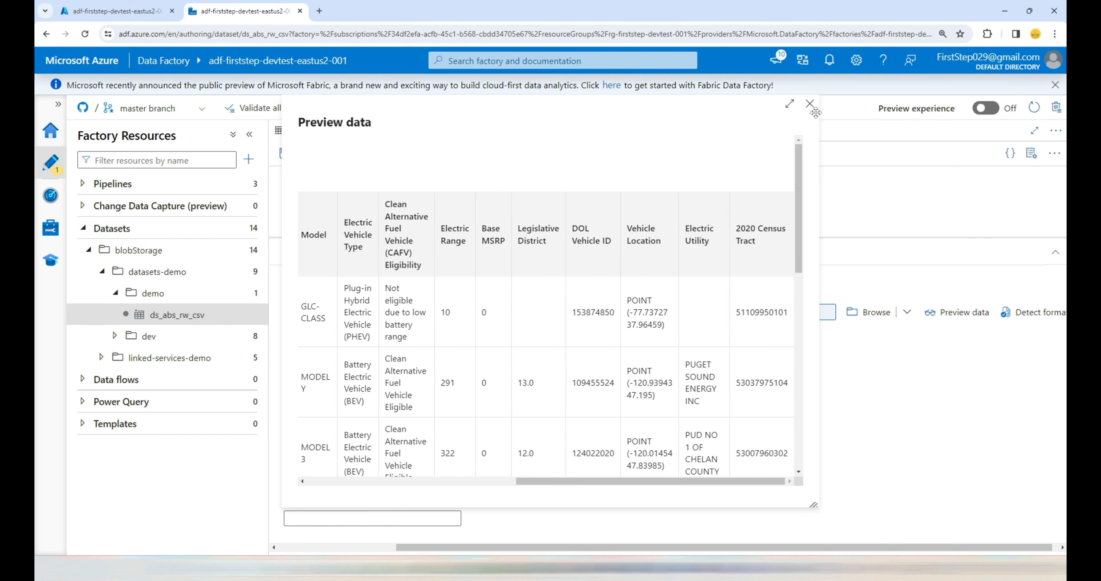
pyautogui.click(809, 103)
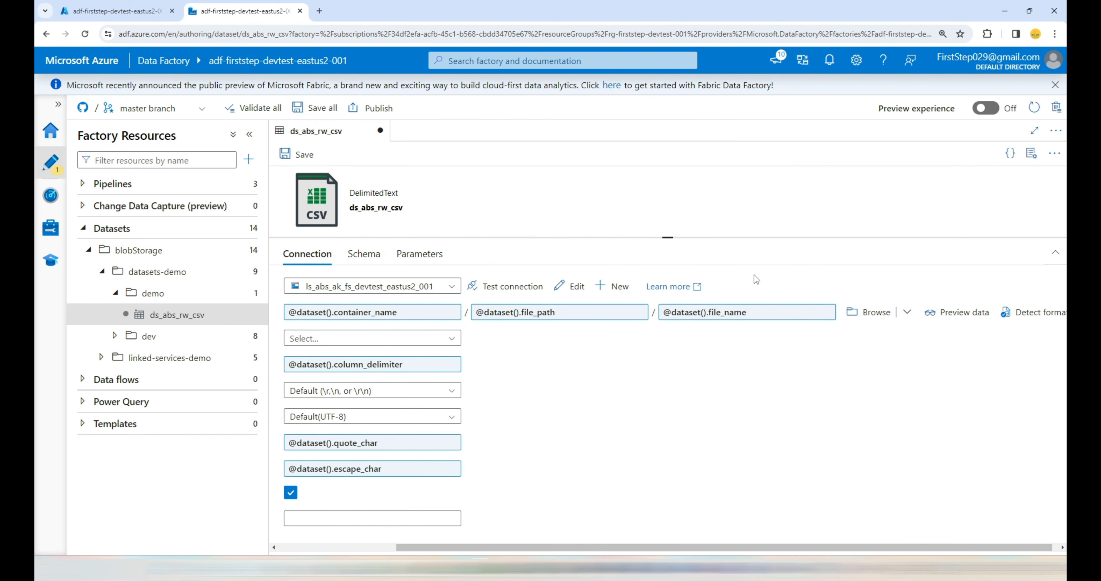
pyautogui.click(391, 549)
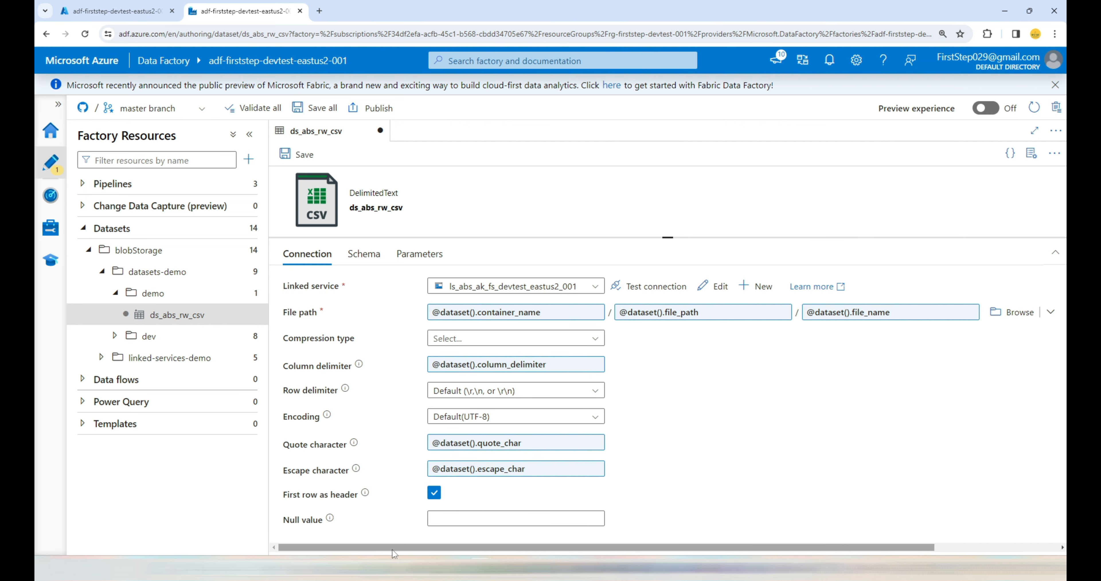